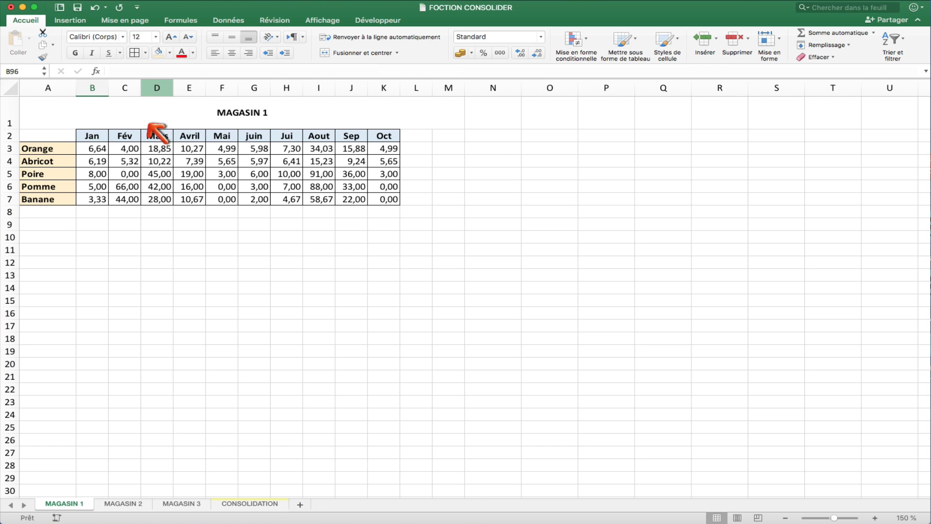
- Look through the MAGASIN 1, MAGASIN 2, MAGASIN 3 and CONSOLIDATION sheets to see how their tables are laid out
scroll(155, 180, "right", 2)
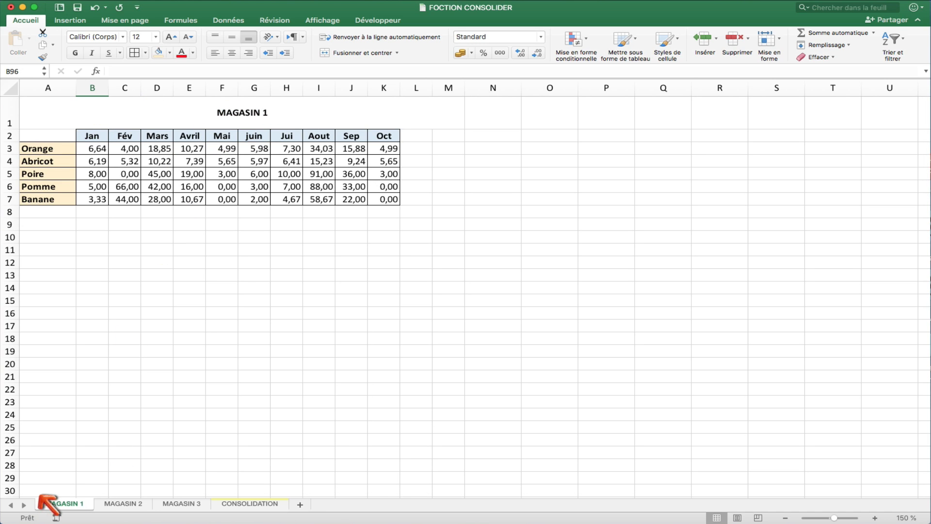
left_click(119, 497)
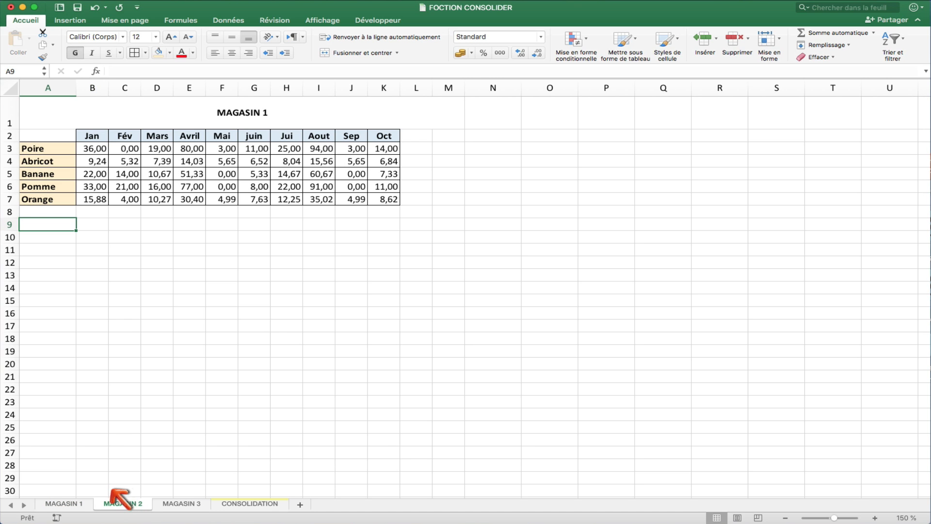
left_click(179, 500)
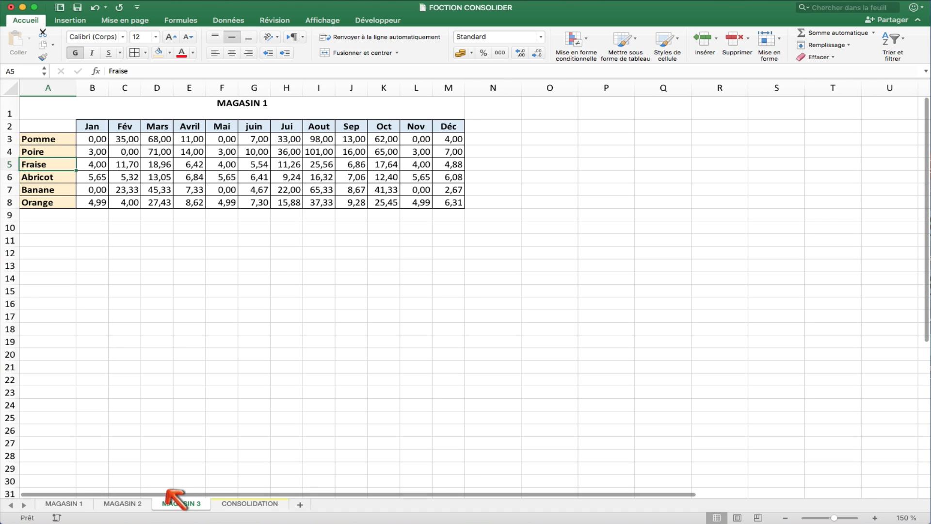
left_click(226, 500)
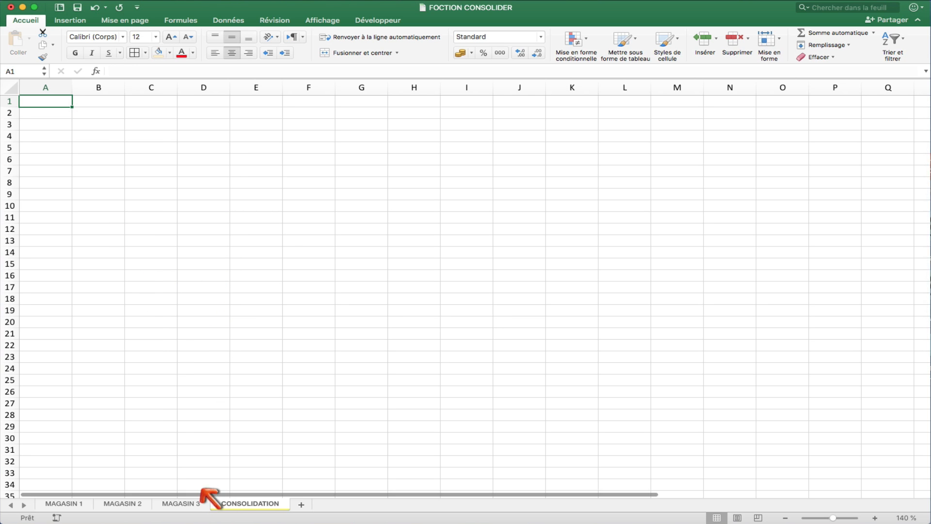
left_click(48, 500)
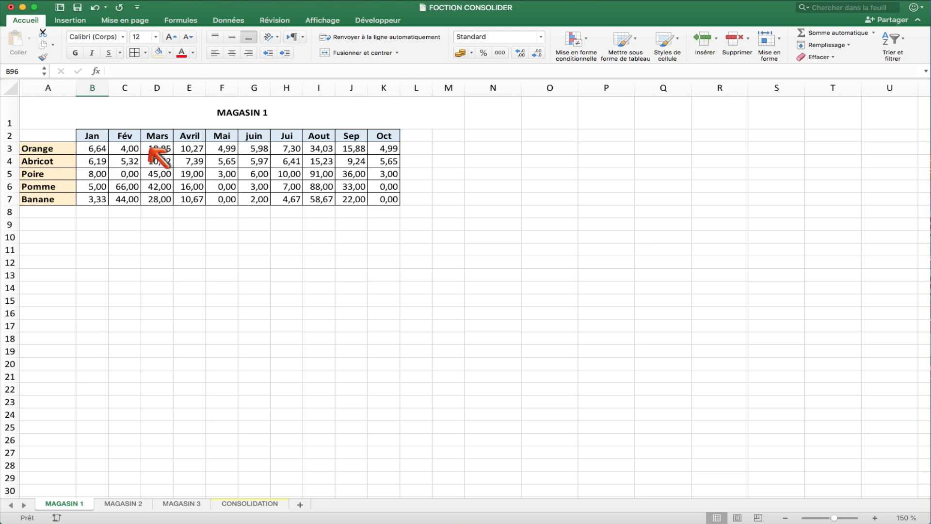
- Change the table title on the MAGASIN 2 sheet to "MAGASIN 2"
left_click(100, 493)
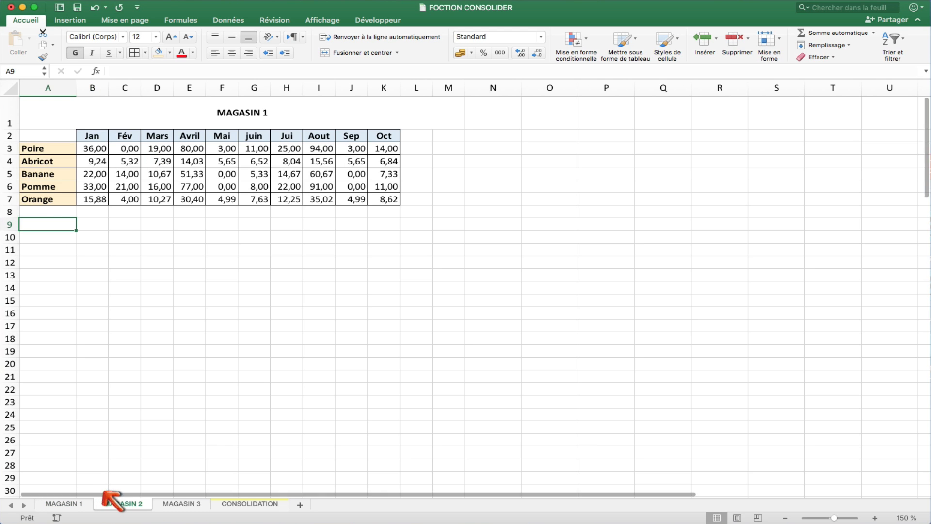
double_click(257, 108)
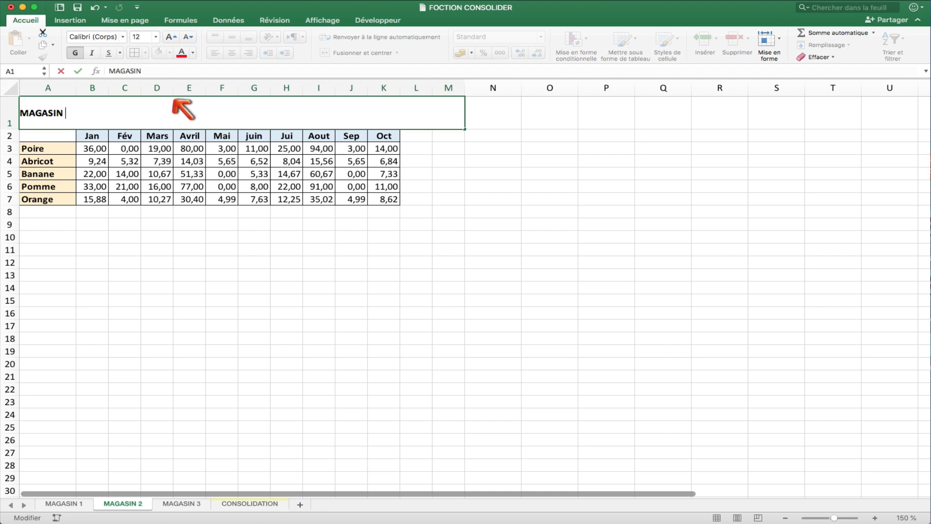
type("2")
left_click(190, 249)
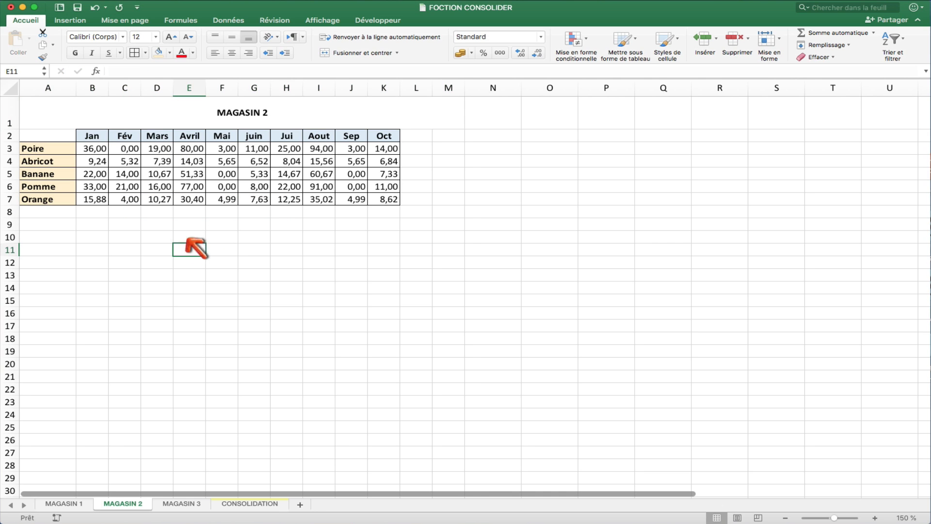
left_click(252, 107)
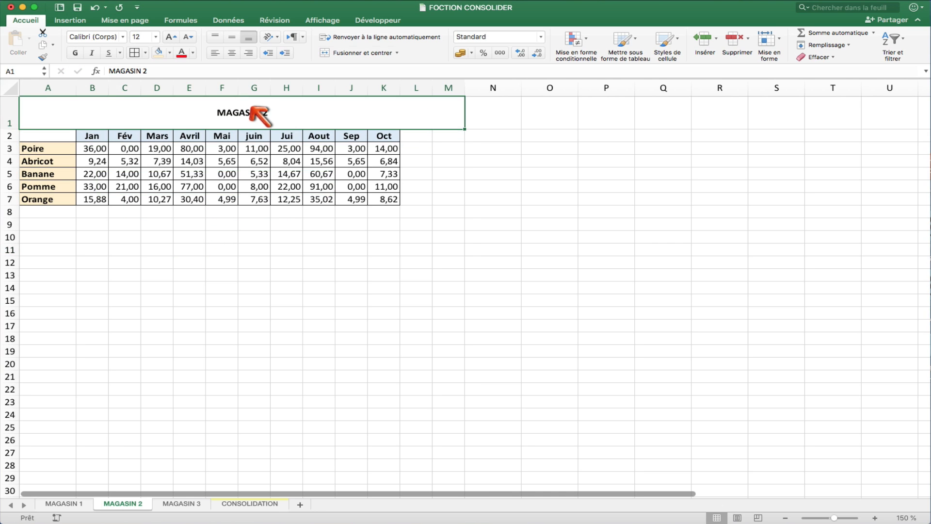
- Compare the order of the fruit row labels on the MAGASIN 2 and MAGASIN 1 sheets
left_click(42, 148)
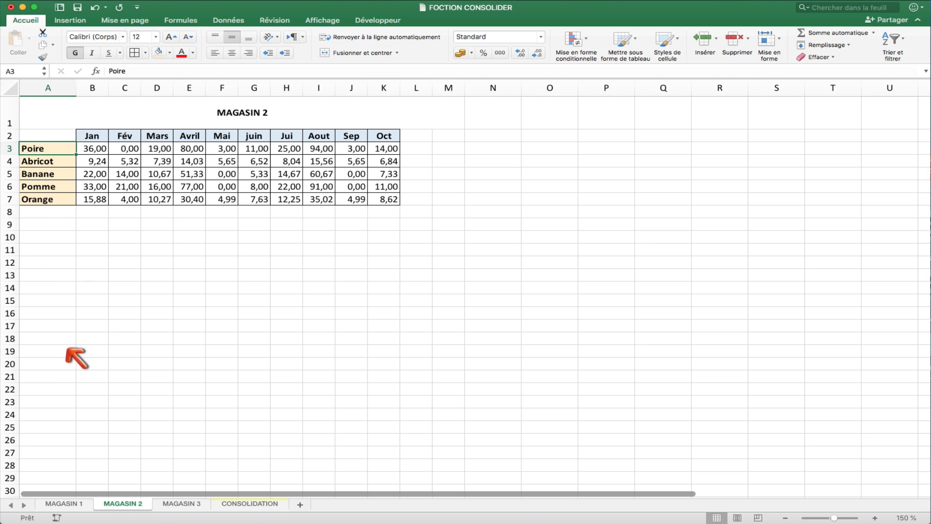
left_click(46, 174)
left_click(54, 145)
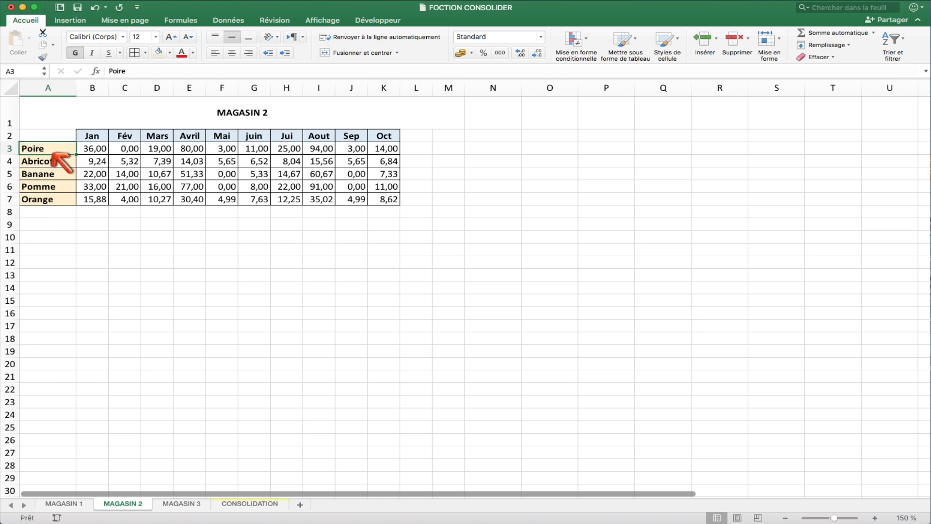
left_click(68, 503)
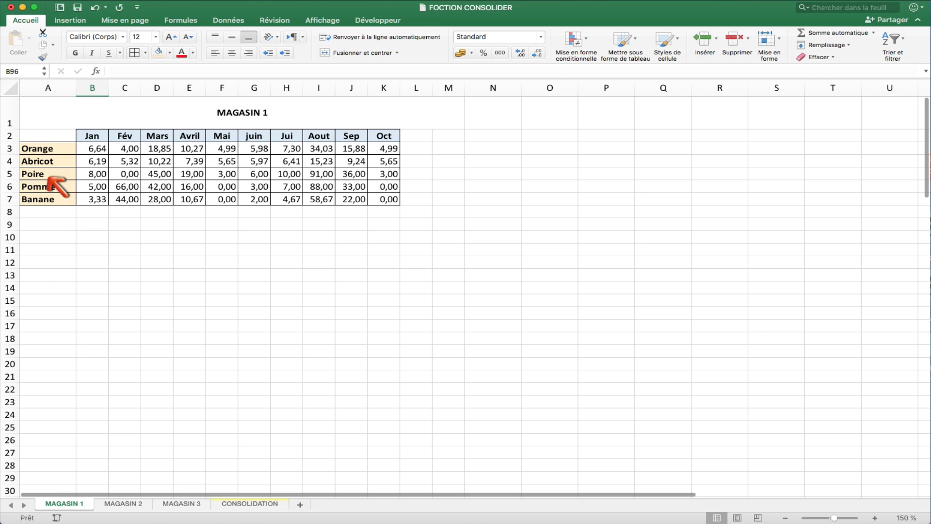
left_click(44, 146)
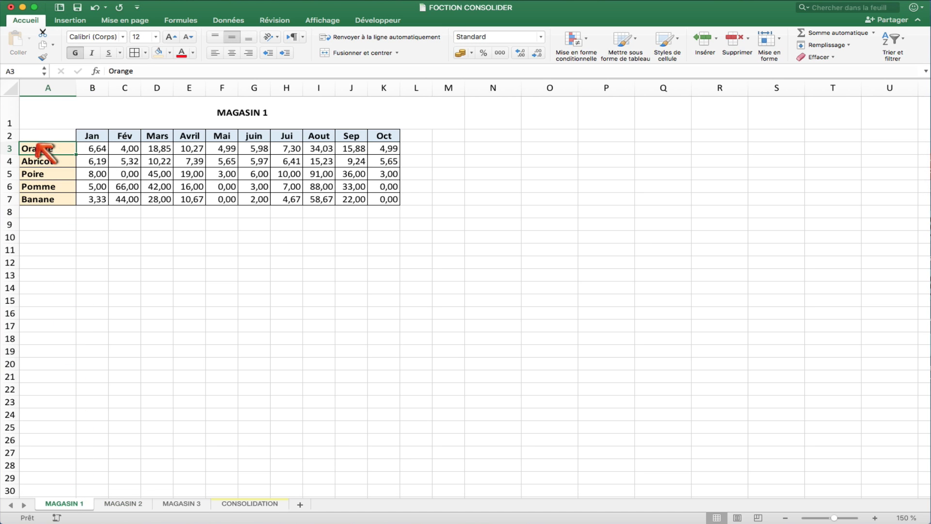
left_click(44, 157)
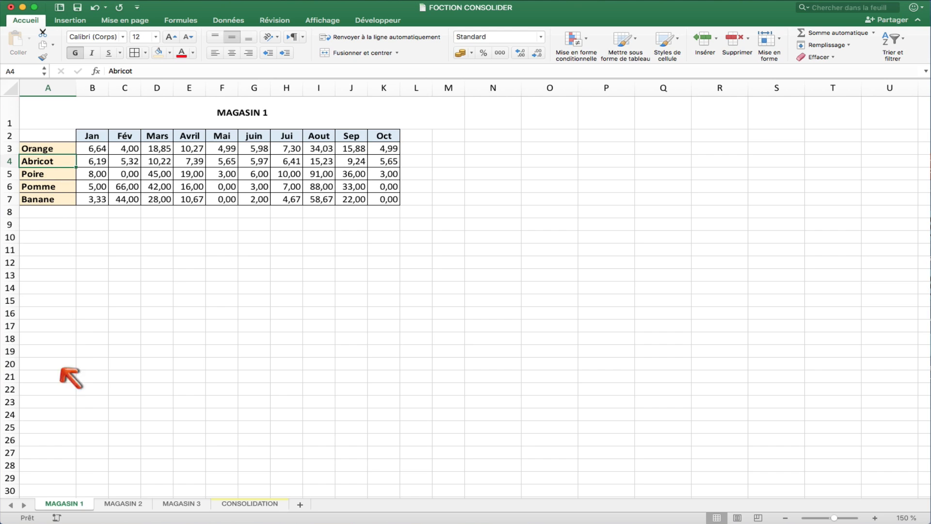
left_click(114, 503)
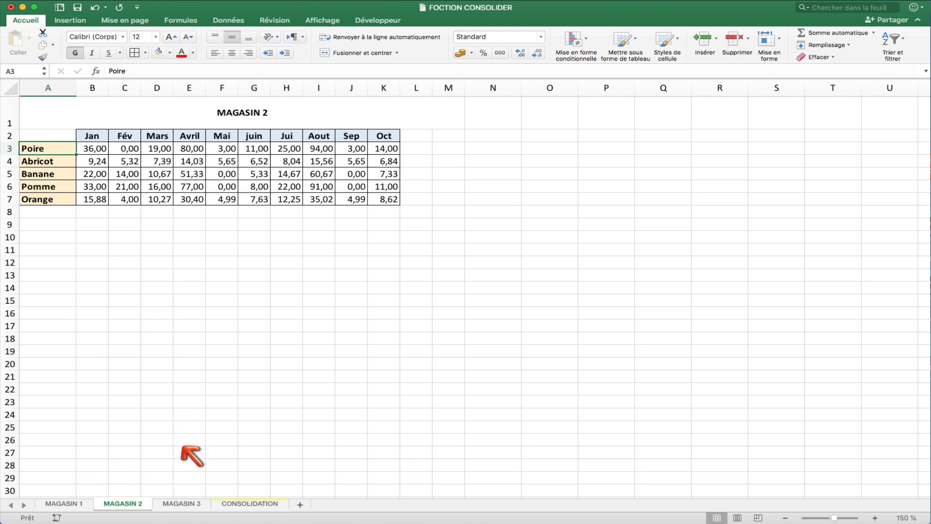
- Change the table title on the MAGASIN 3 sheet to "MAGASIN 3"
left_click(181, 502)
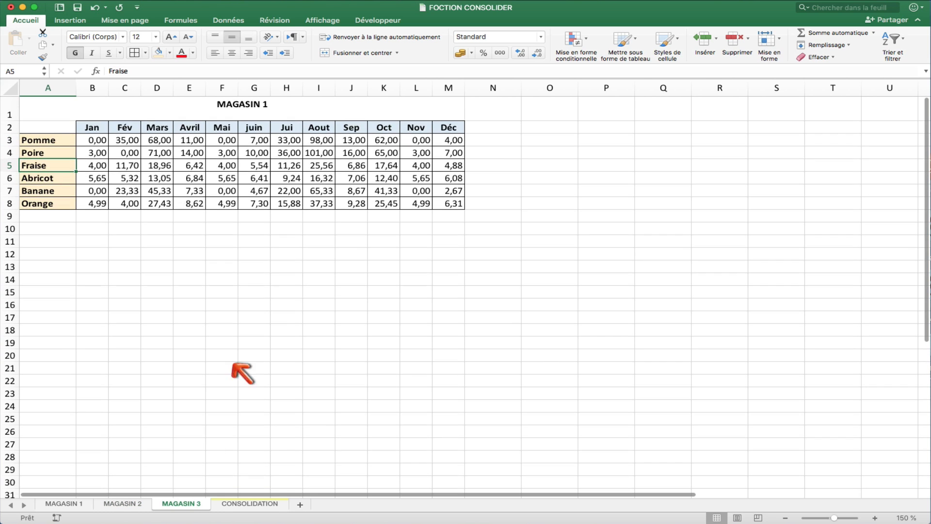
double_click(267, 111)
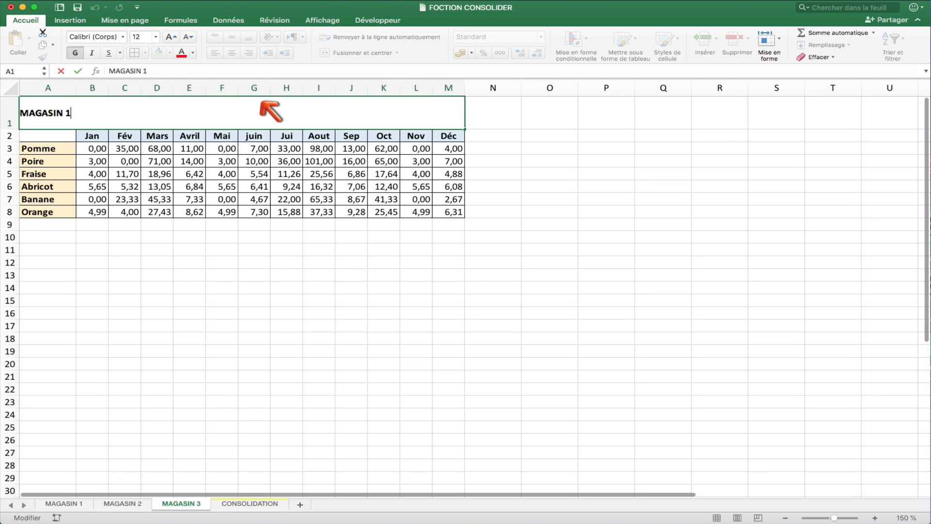
key("BackSpace")
type("3")
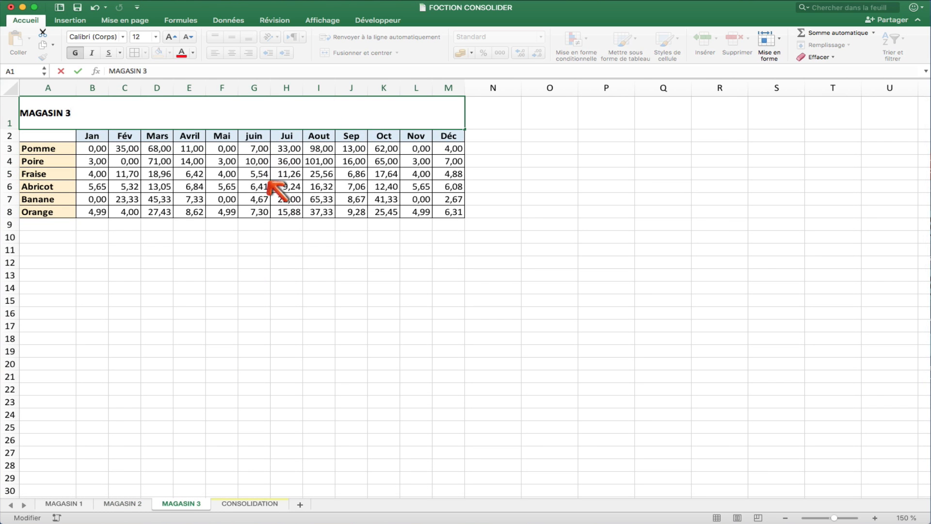
left_click(274, 184)
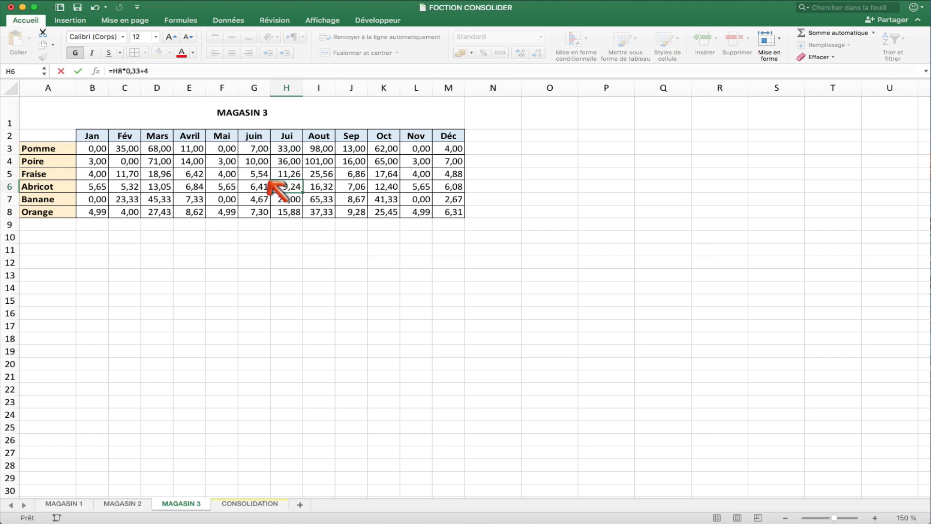
- Compare the fruit rows and month columns of the MAGASIN 3 table with those of MAGASIN 1 and MAGASIN 2
left_click(63, 146)
left_click(52, 159)
left_click(43, 171)
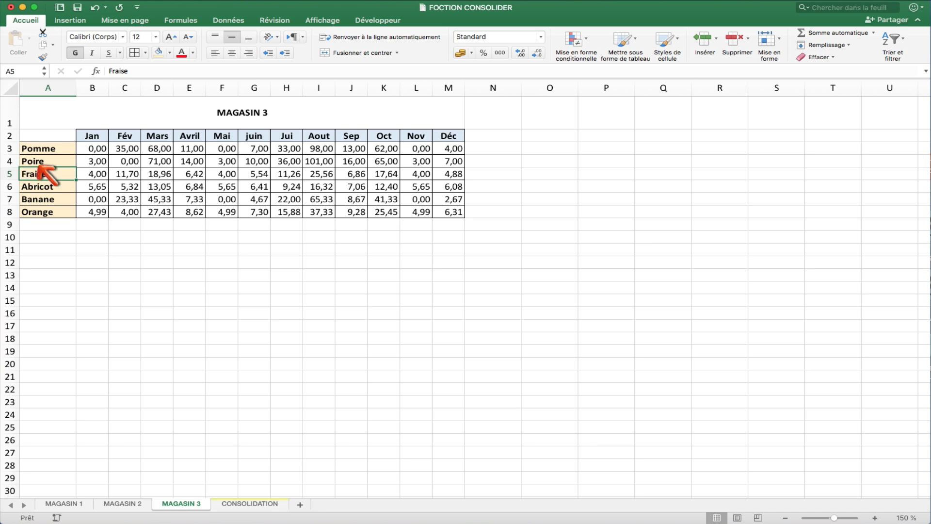
left_click(122, 504)
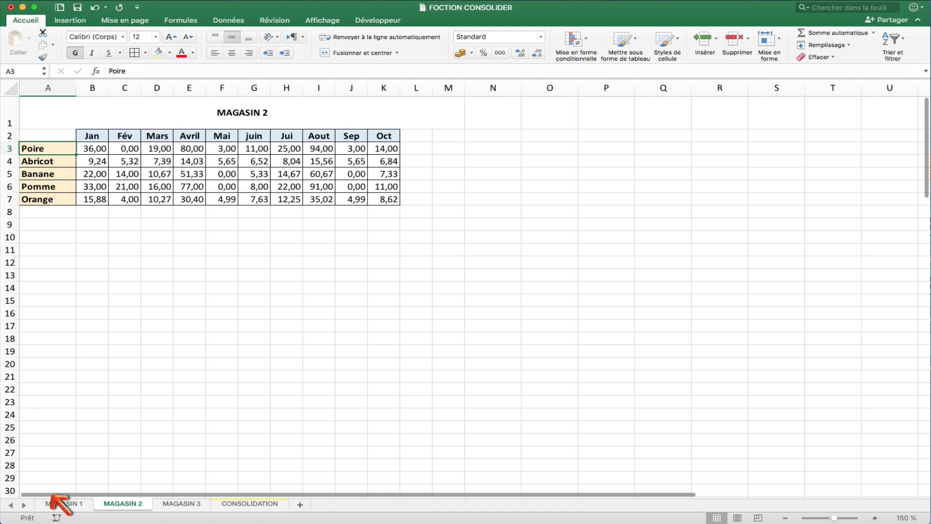
left_click(58, 502)
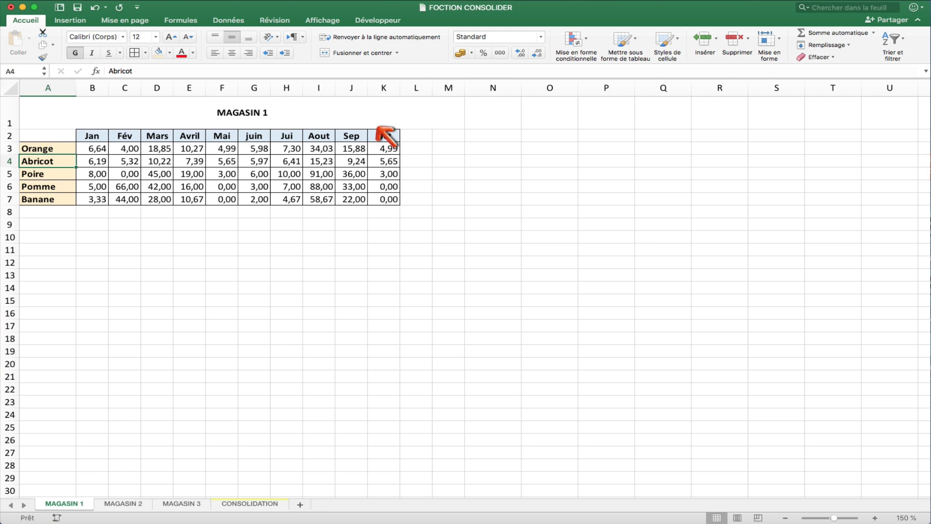
left_click(123, 503)
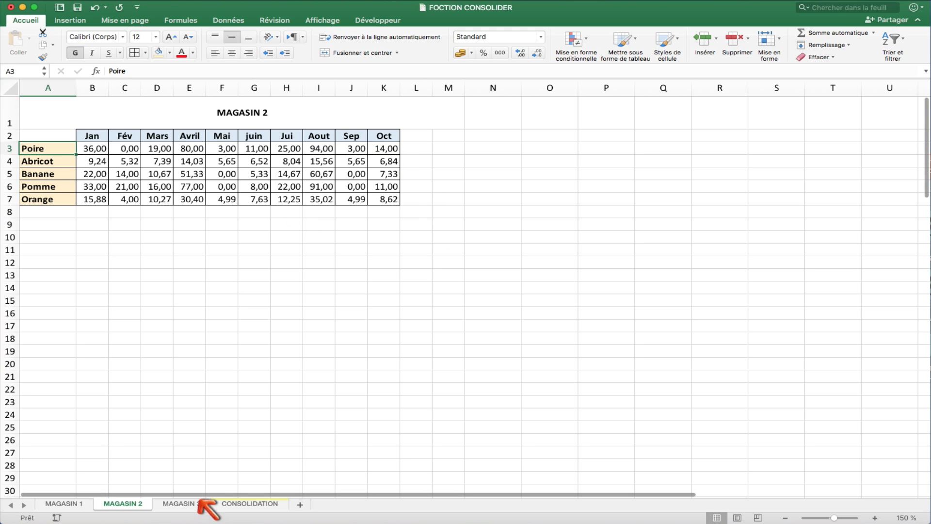
left_click(180, 503)
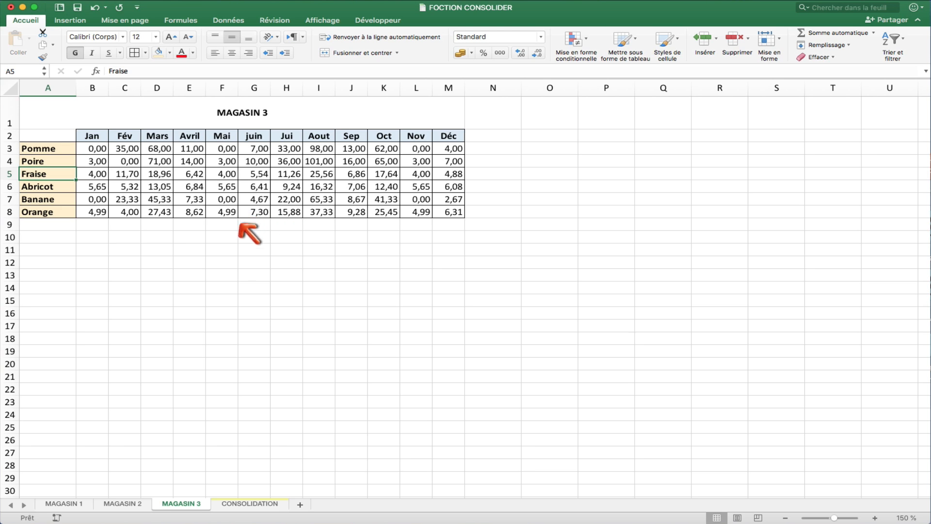
- Start a data consolidation in cell A1 of the CONSOLIDATION sheet, using Somme as the function
left_click(238, 495)
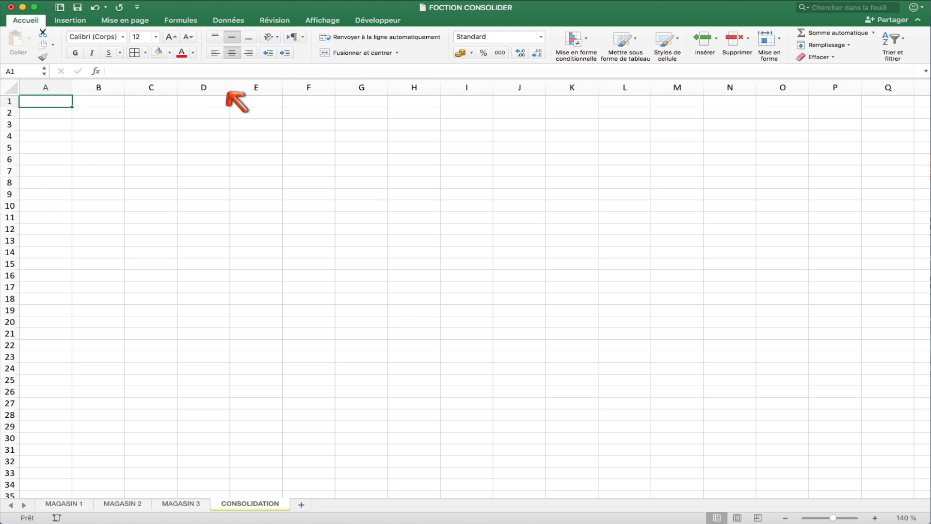
left_click(224, 19)
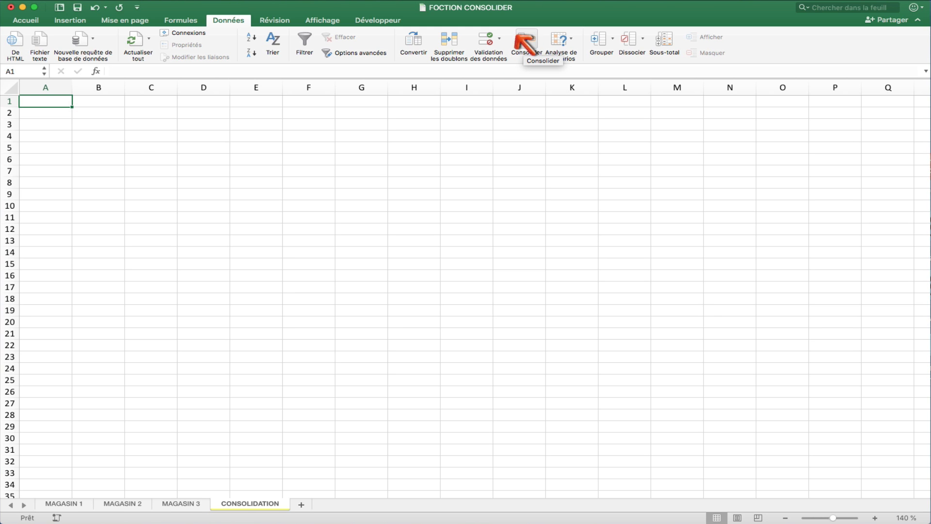
left_click(517, 33)
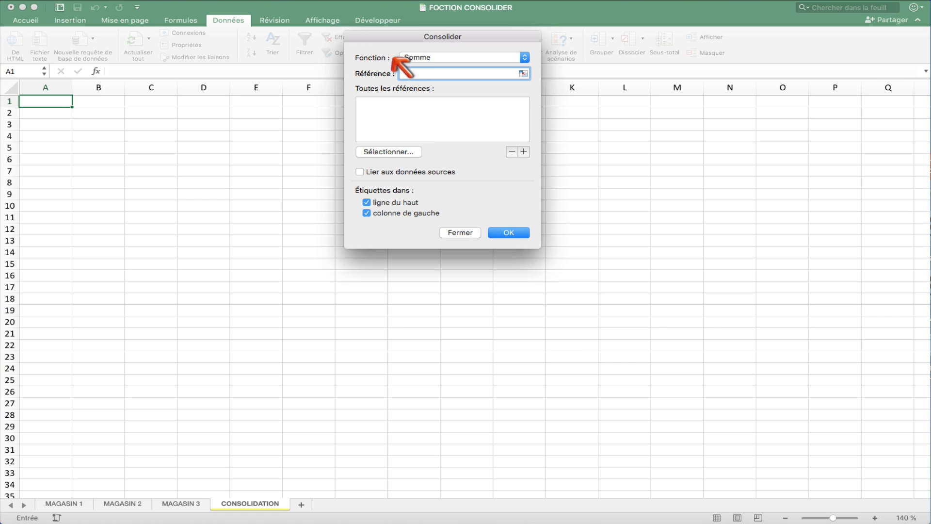
left_click_drag(381, 30, 556, 193)
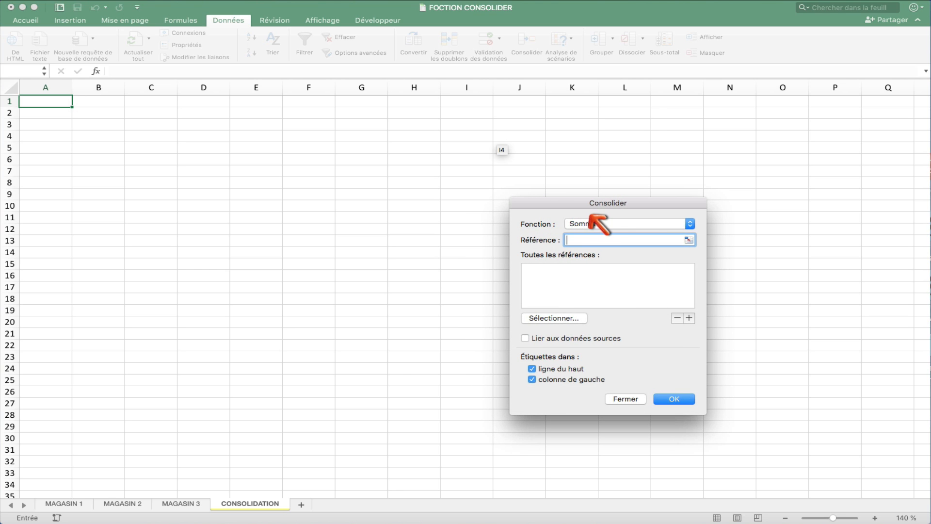
left_click(593, 223)
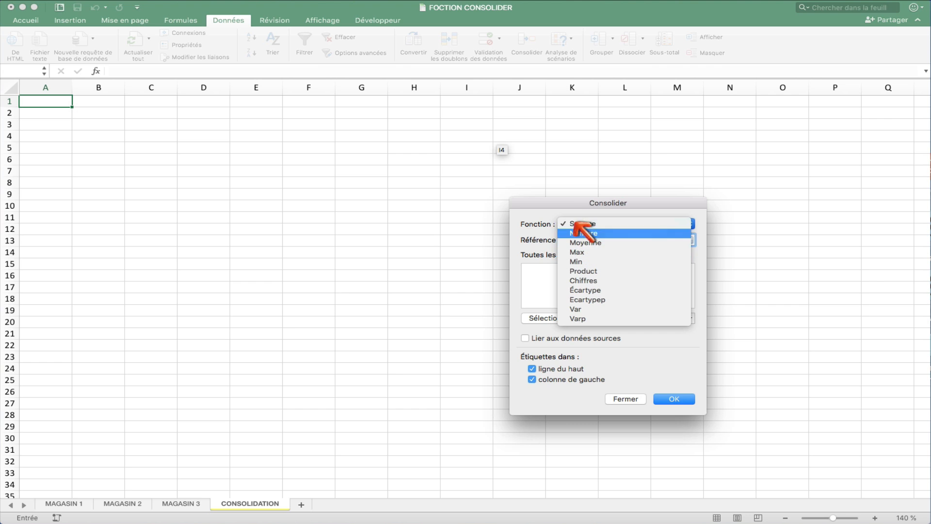
left_click(566, 197)
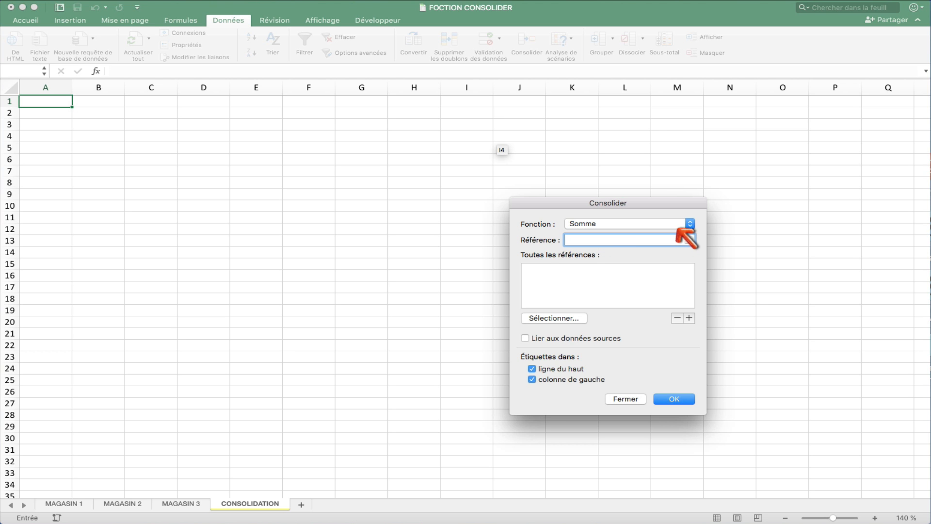
- Add the MAGASIN 1 table, range A2:K7 including its labels, to the consolidation references
left_click(689, 239)
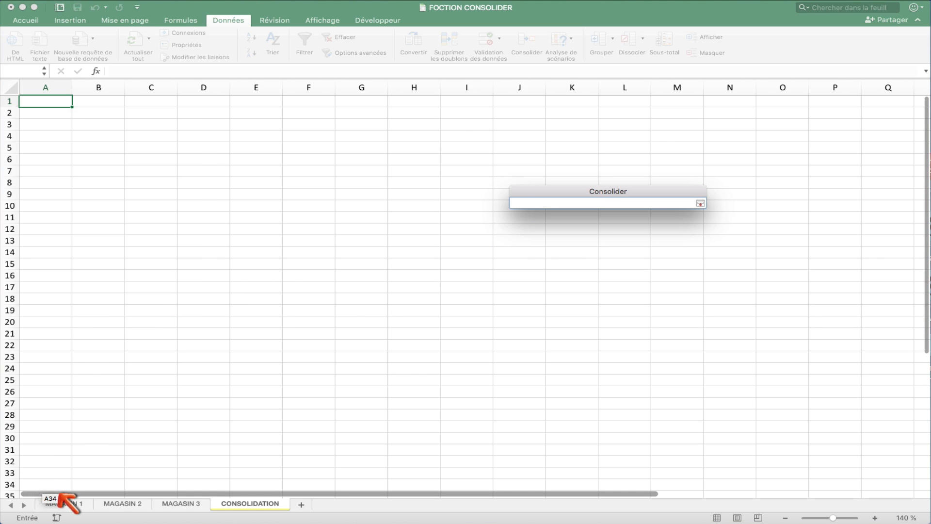
left_click(62, 503)
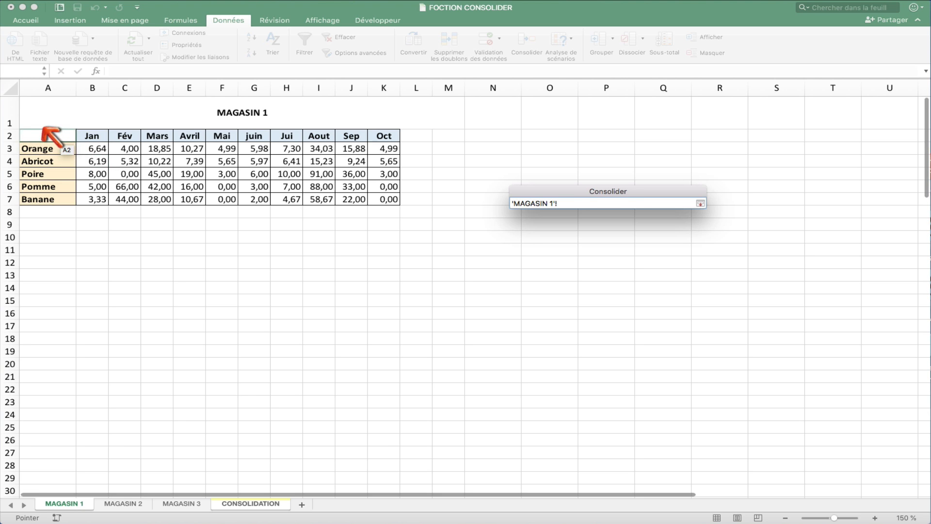
left_click_drag(68, 148, 176, 162)
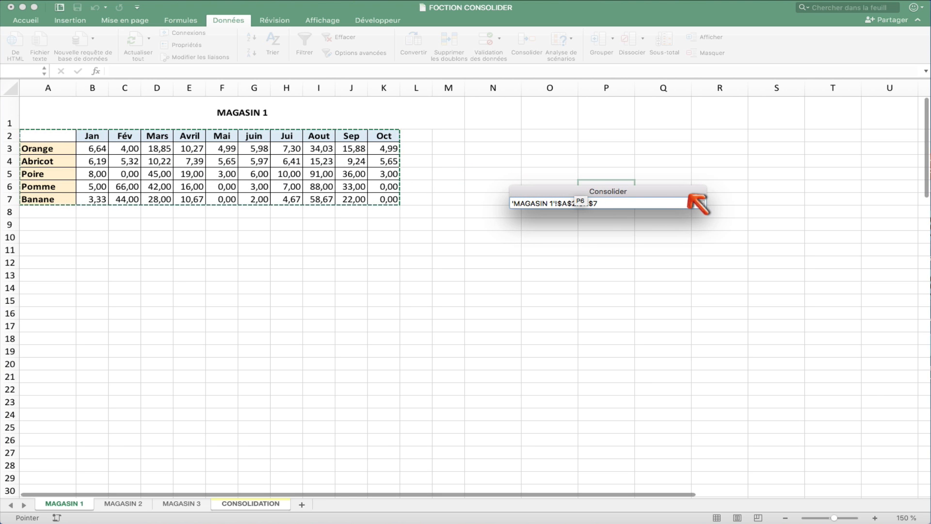
left_click(692, 200)
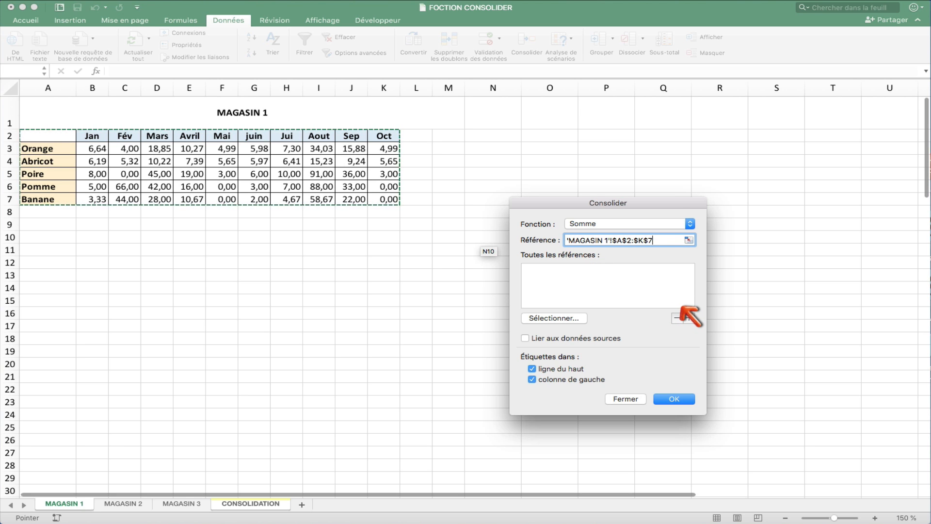
left_click(689, 317)
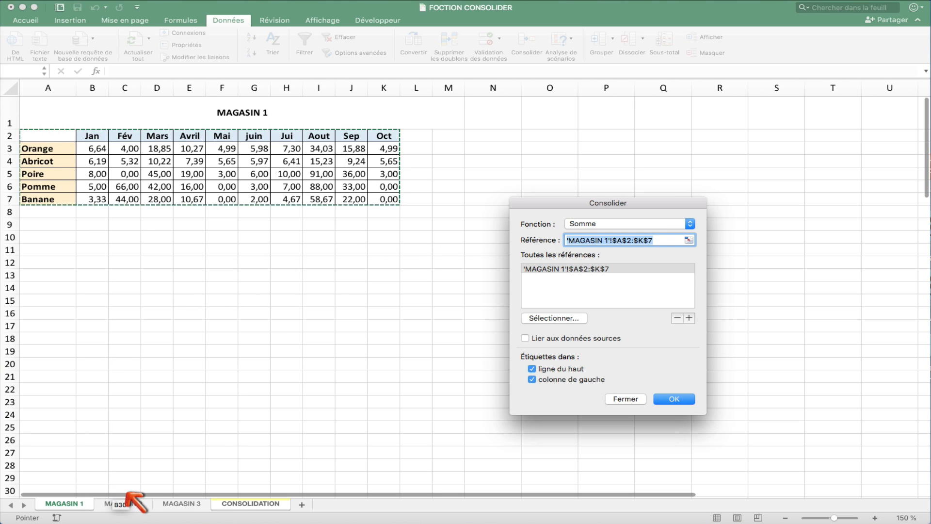
- Add the MAGASIN 2 table, range A2:K7, to the consolidation references
left_click(123, 499)
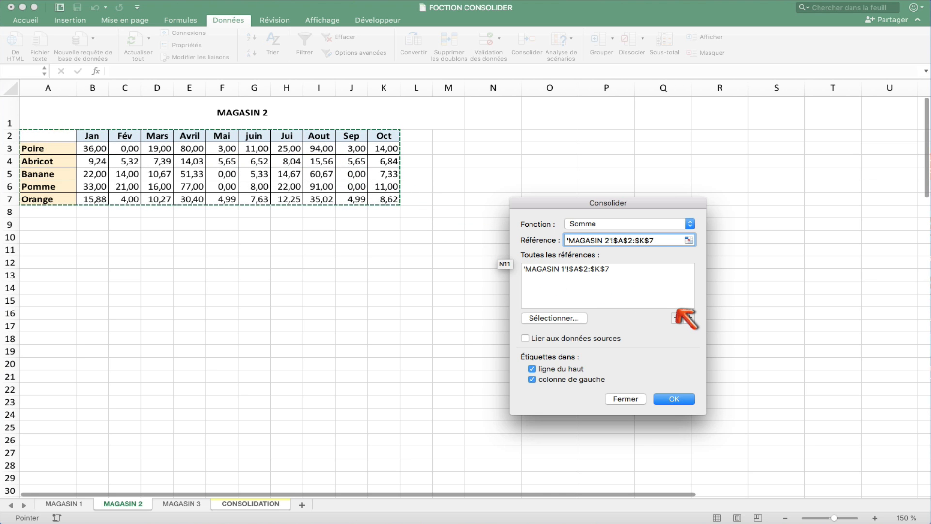
left_click(677, 317)
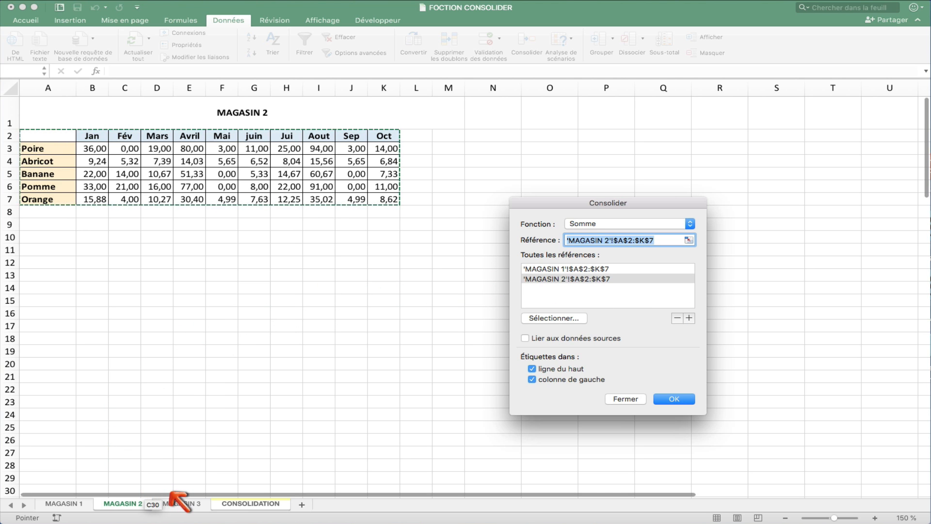
- Add the MAGASIN 3 table, range A2:M8, to the references and run the consolidation
left_click(172, 496)
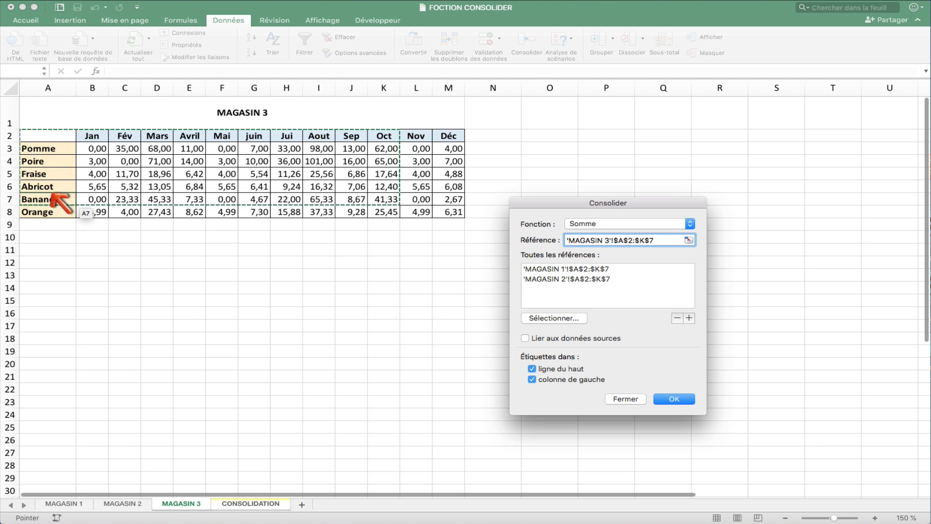
left_click_drag(46, 130, 204, 138)
left_click_drag(397, 171, 429, 205)
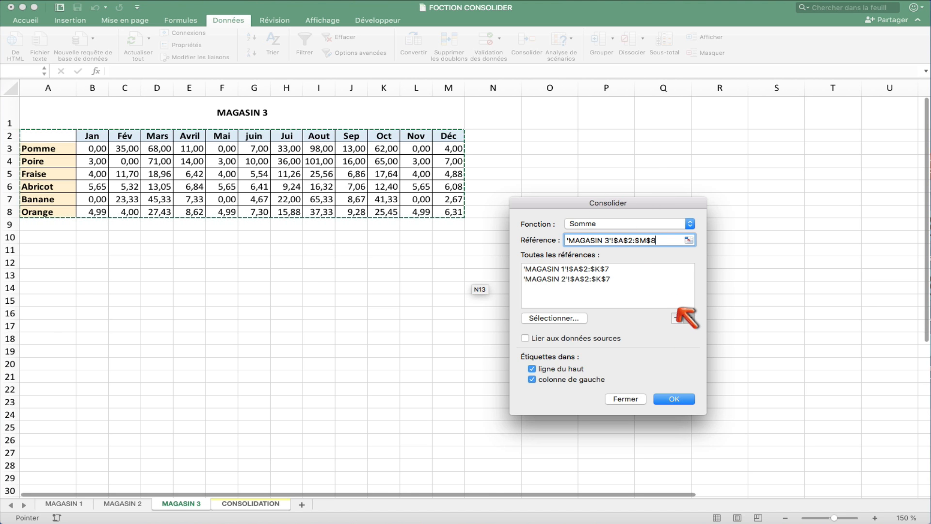
left_click(689, 318)
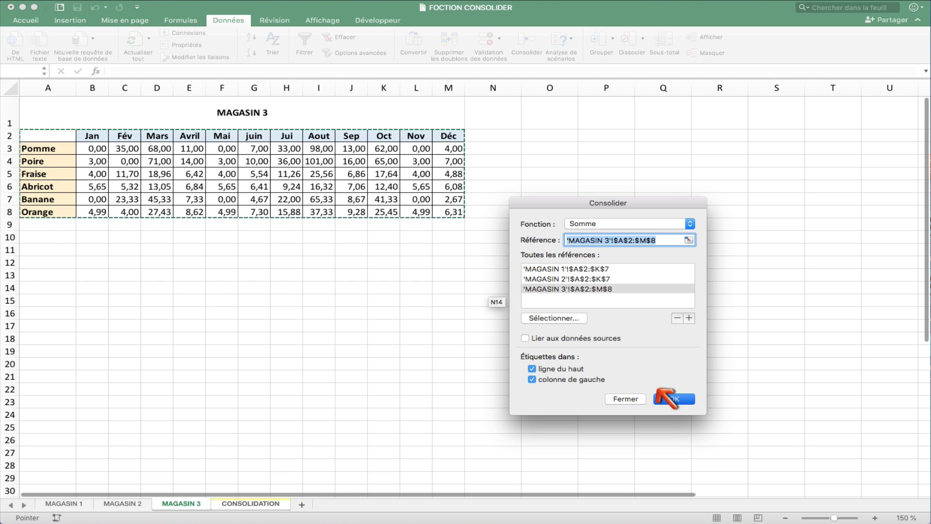
left_click(669, 399)
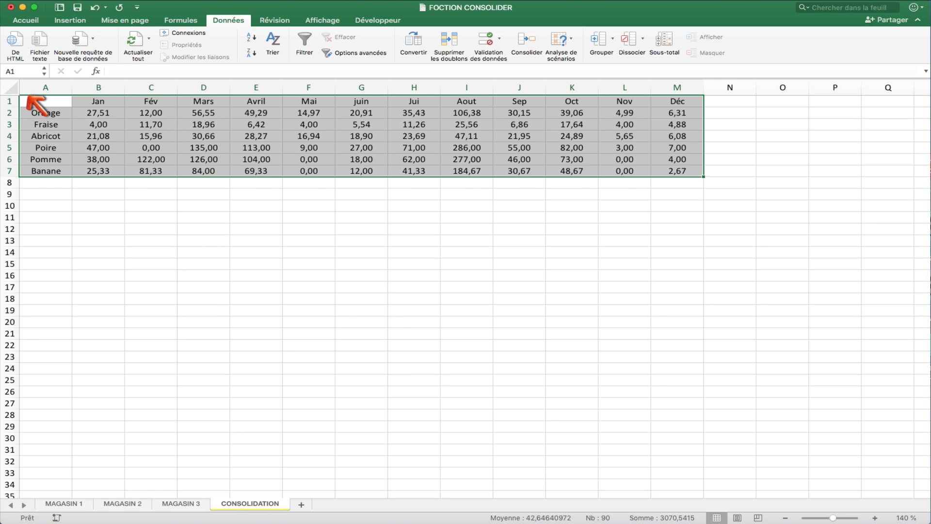
- Examine the month headers up to Déc and the Fraise row in the consolidated table
left_click(48, 101)
key("Right")
key("Right")
key("Right")
key("Right")
key("Right")
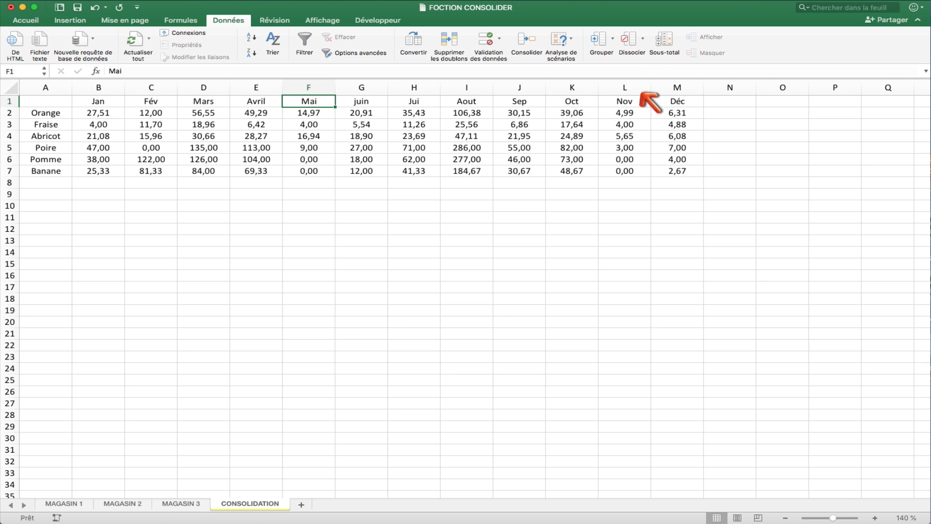
left_click(677, 100)
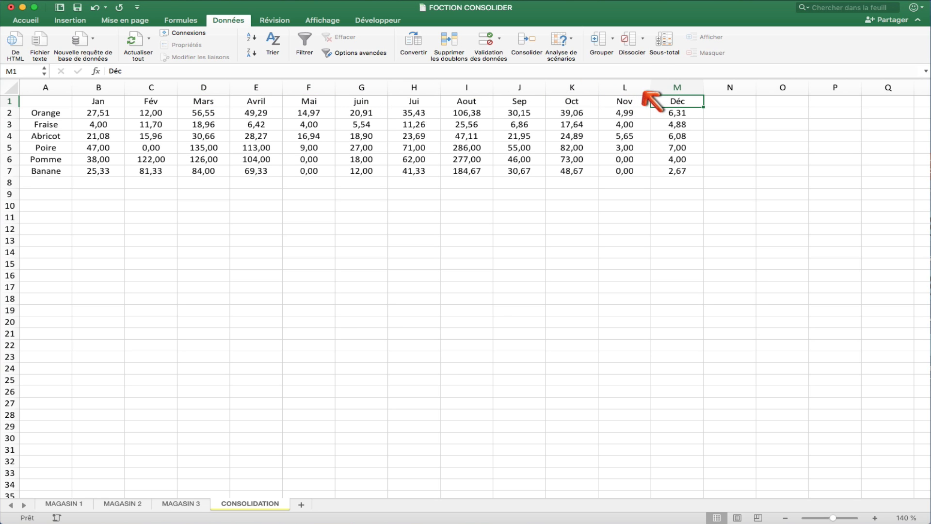
left_click(37, 124)
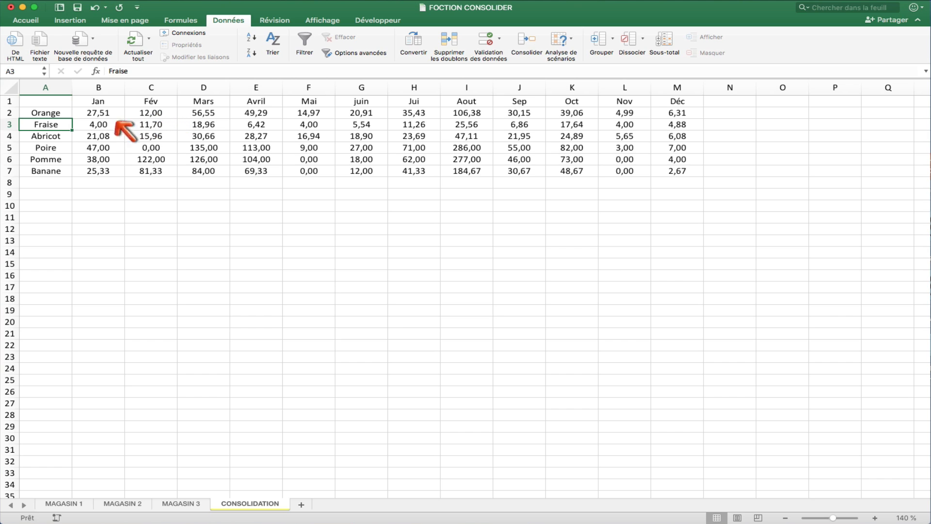
- Compare the consolidated January total for Pomme with its January values on the MAGASIN 1, MAGASIN 2 and MAGASIN 3 sheets
left_click(90, 159)
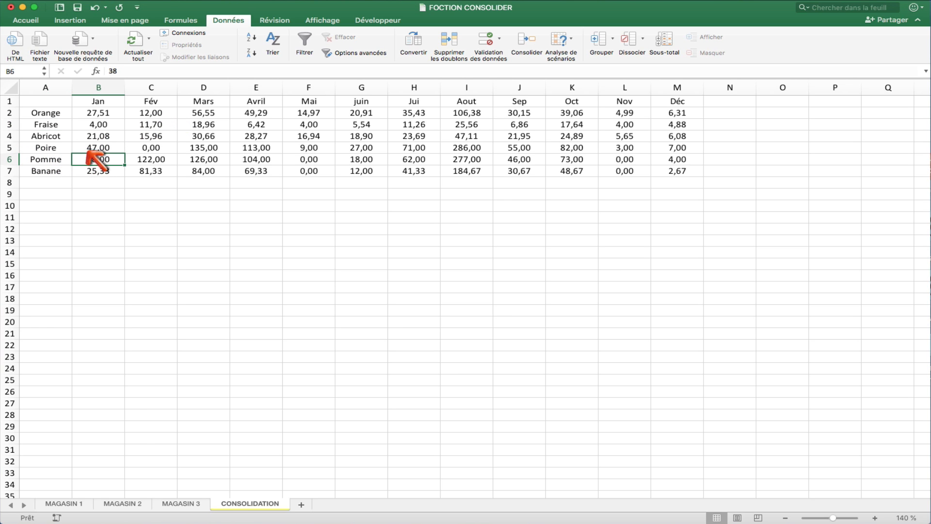
left_click(52, 499)
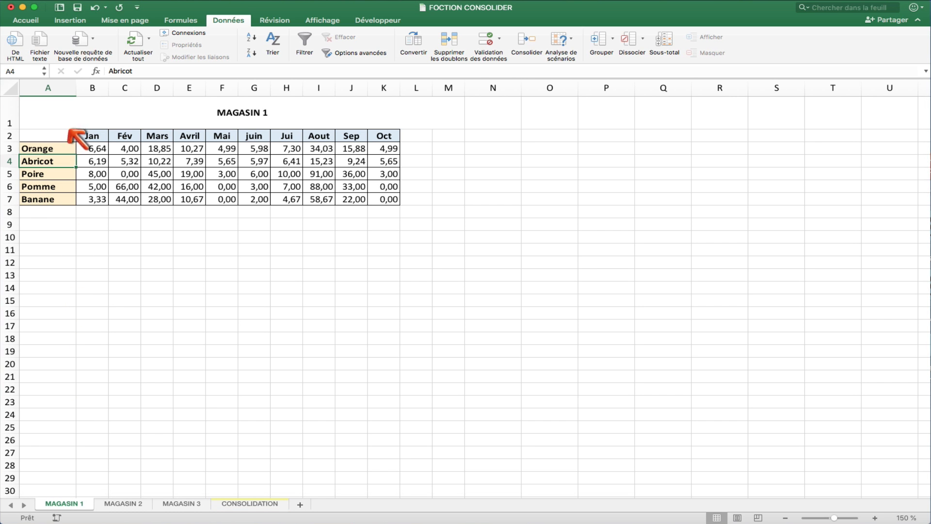
left_click(94, 187)
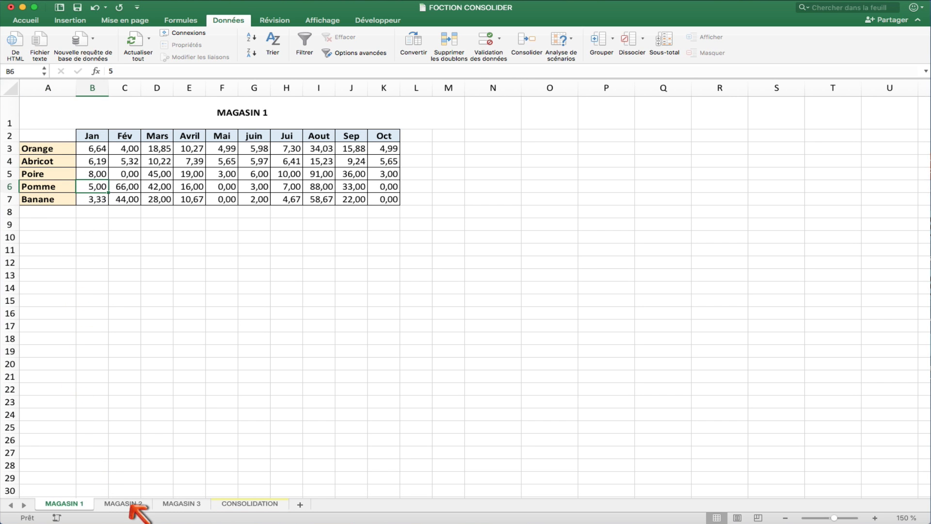
left_click(124, 503)
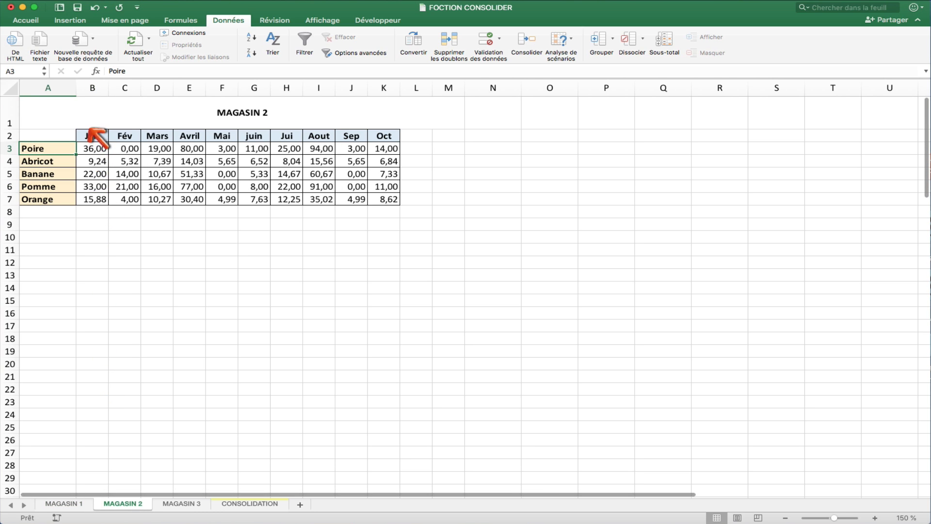
left_click(92, 186)
left_click(171, 501)
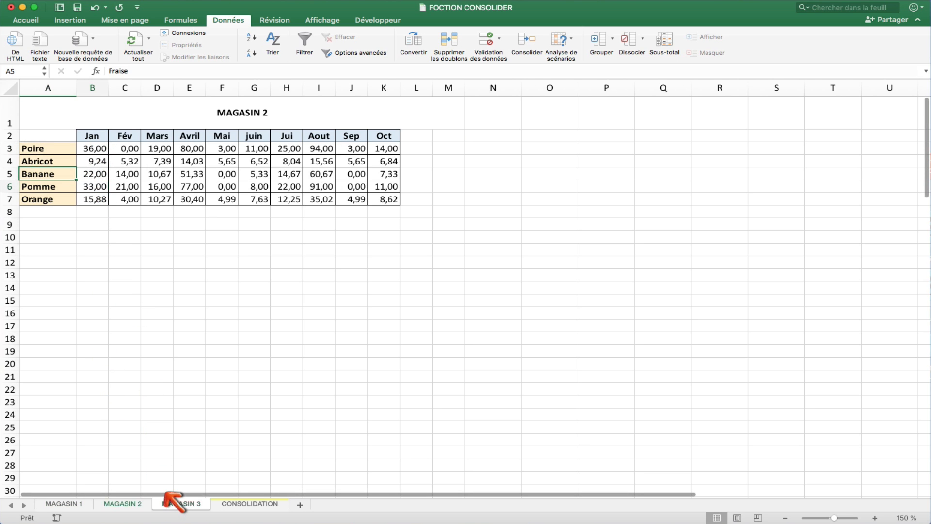
left_click(97, 146)
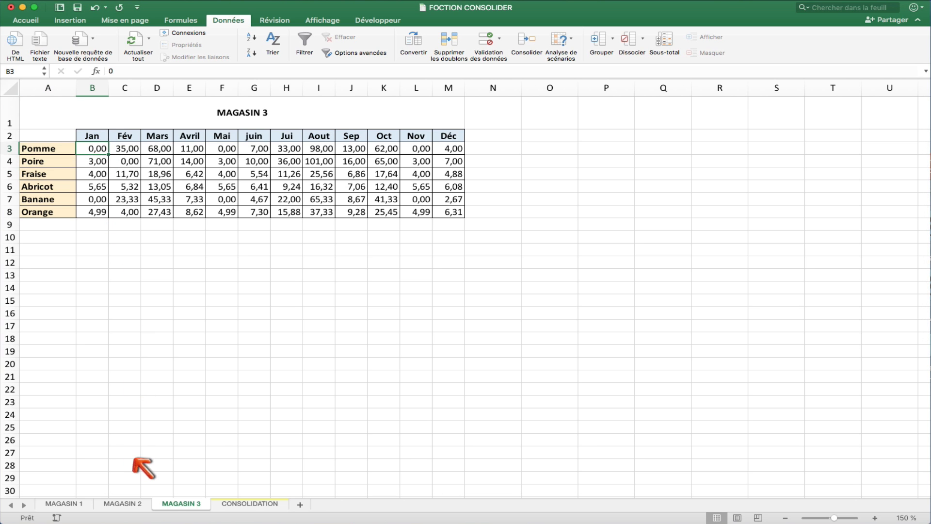
- Clear the whole unformatted consolidated table, range A1:M7, from the CONSOLIDATION sheet
left_click(239, 501)
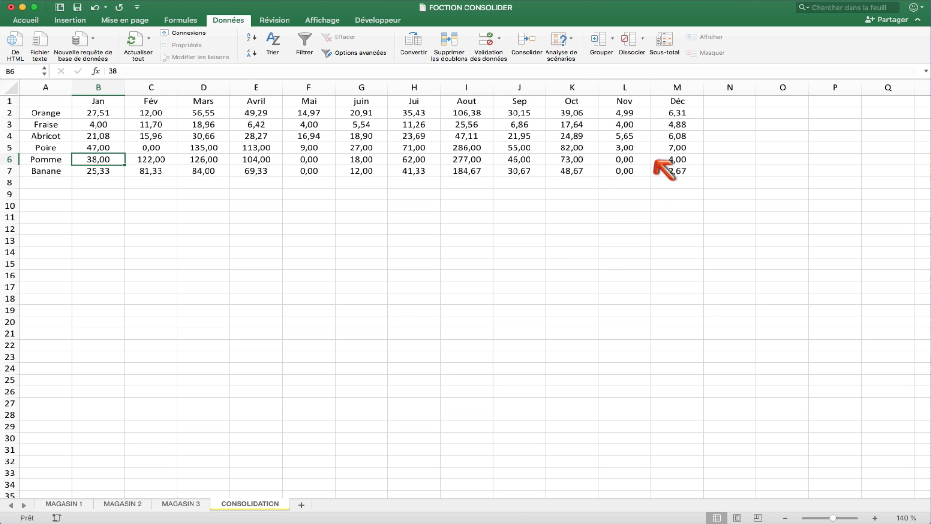
left_click_drag(665, 167, 31, 85)
key("Delete")
left_click(43, 96)
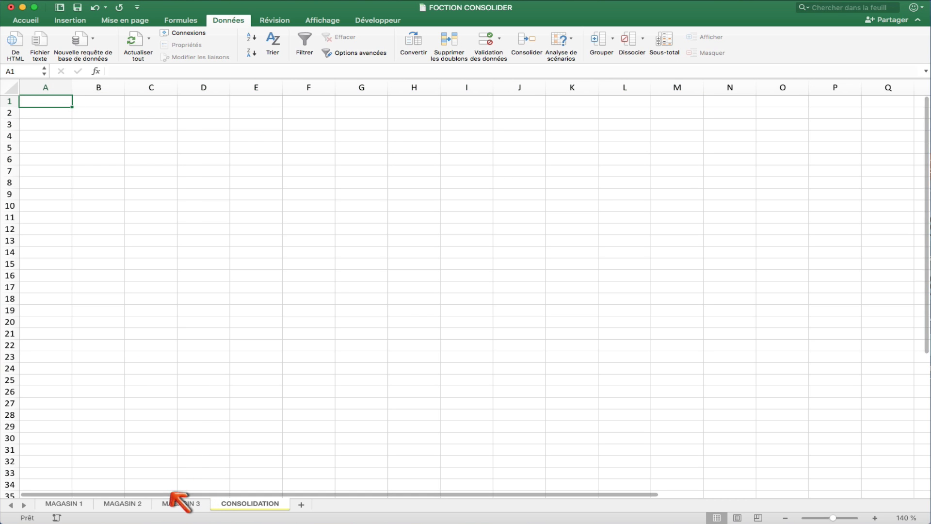
- Copy the MAGASIN 3 table with its title, range A1:M8, into cell A1 of the CONSOLIDATION sheet
left_click(177, 501)
left_click(48, 110)
left_click_drag(48, 110, 59, 206)
key("super+c")
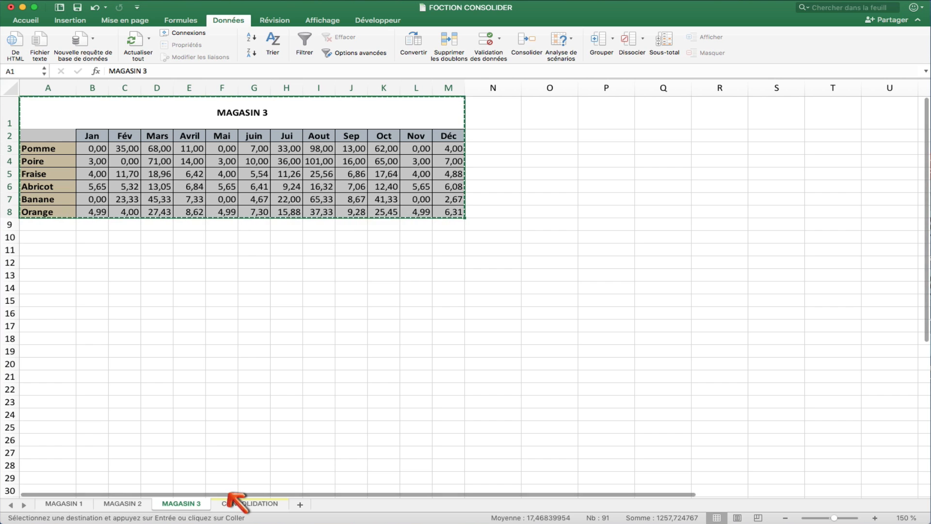
left_click(231, 501)
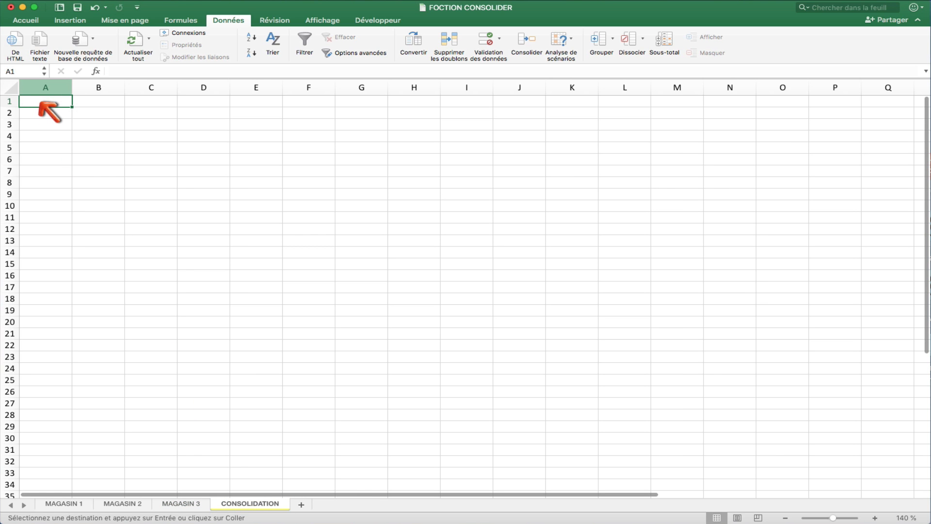
key("super+v")
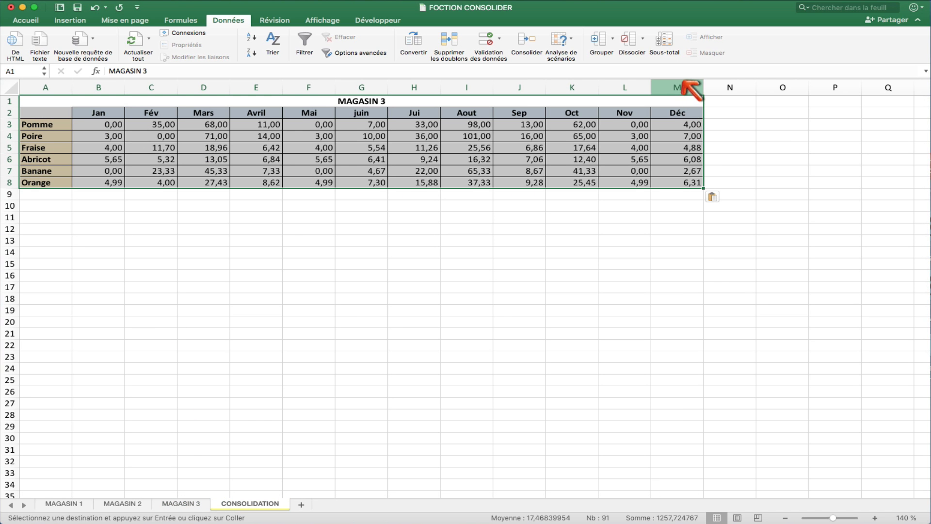
- Apply the source column widths to the table pasted on the CONSOLIDATION sheet
left_click(712, 196)
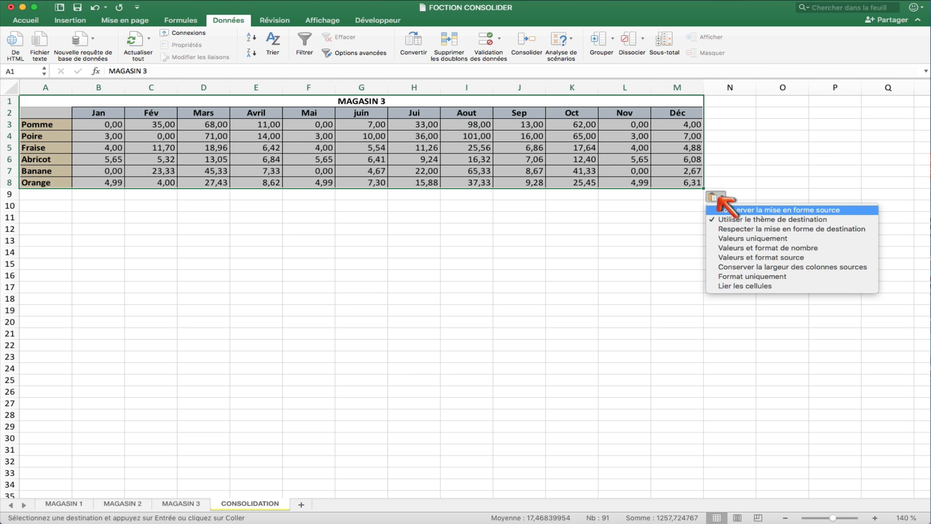
left_click(757, 267)
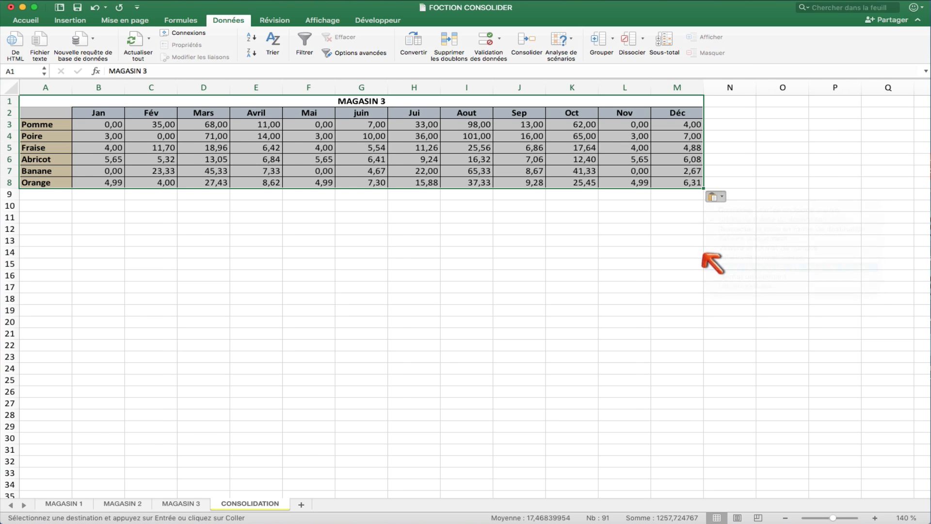
left_click_drag(297, 84, 302, 83)
left_click(300, 171)
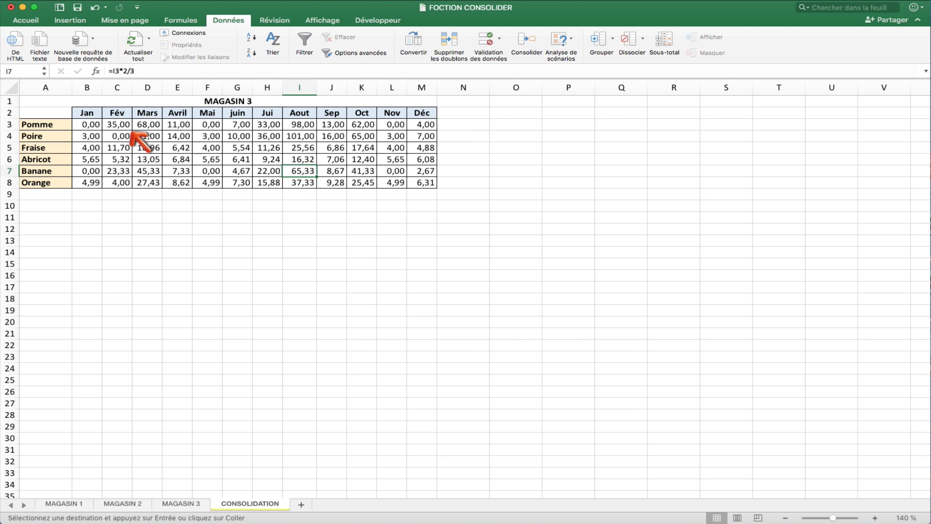
- Increase the height of title row 1 and change the title to "MAGASIN 1+2+3"
left_click_drag(8, 106, 10, 134)
double_click(228, 115)
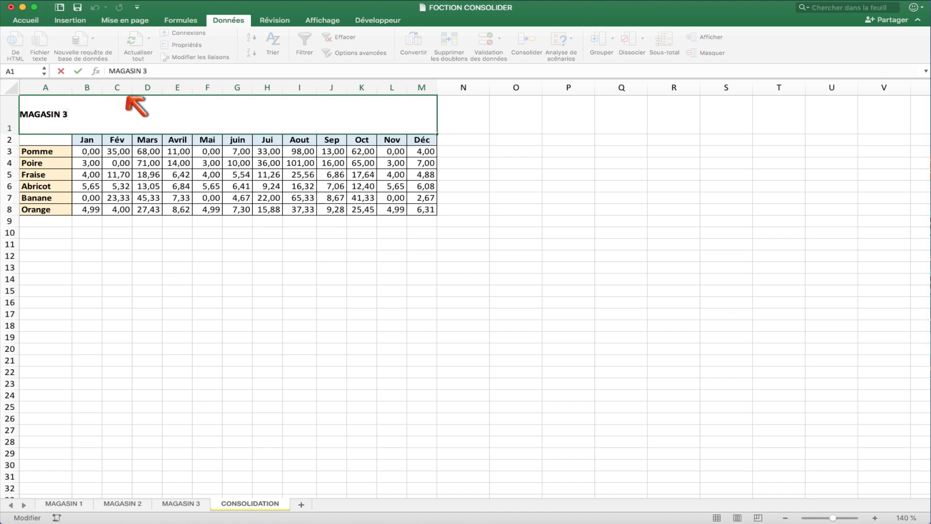
type("1+2+")
key("Return")
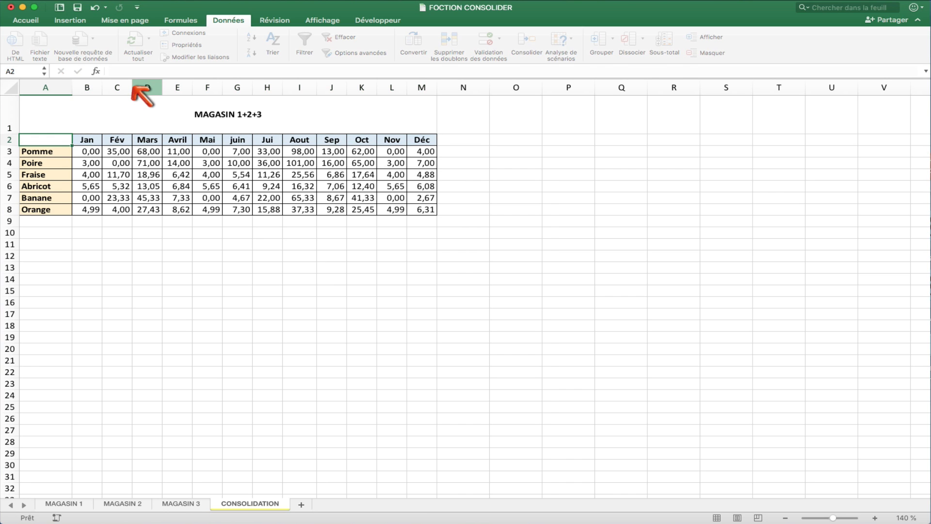
- Clear the copied values in B3:M8, keeping the month and fruit labels and the formatting
left_click_drag(83, 151, 421, 203)
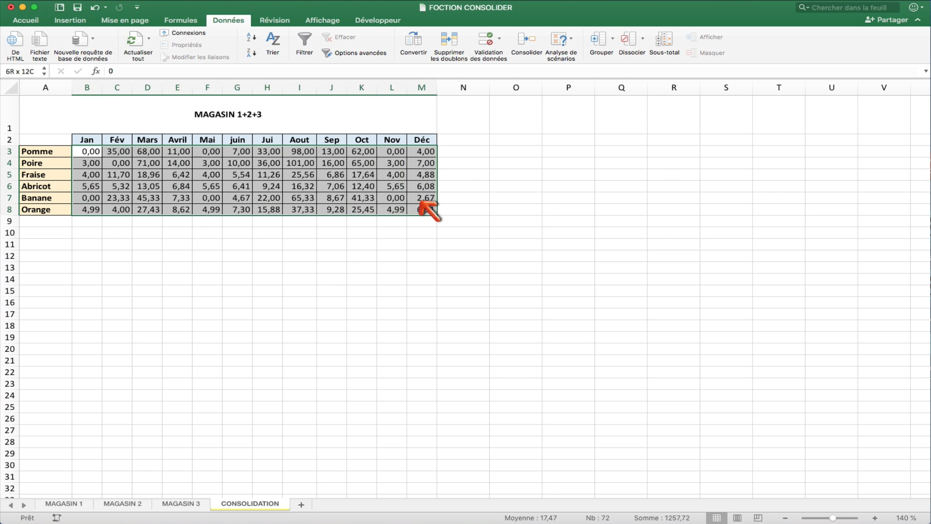
key("Delete")
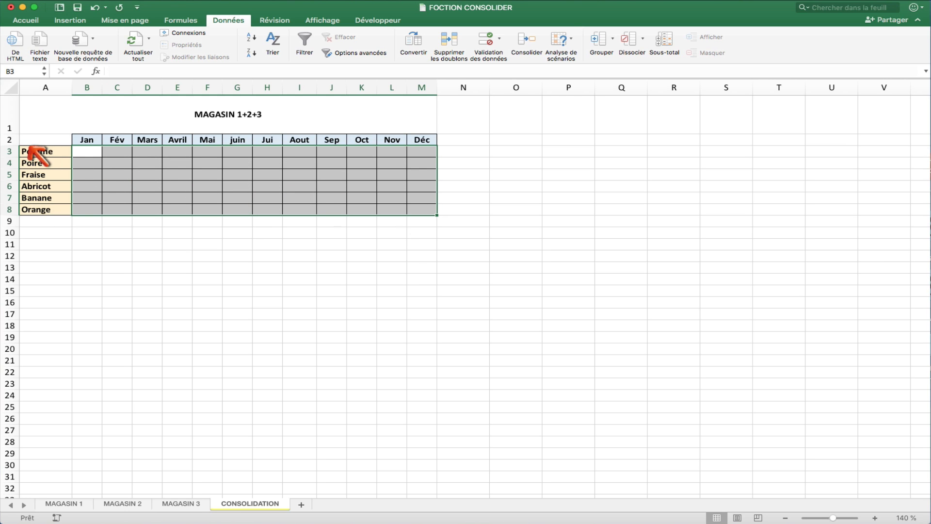
- Consolidate the three saved references with Somme into cell A2, and widen the Fév, Mars and Avril columns to fit their totals
left_click(54, 139)
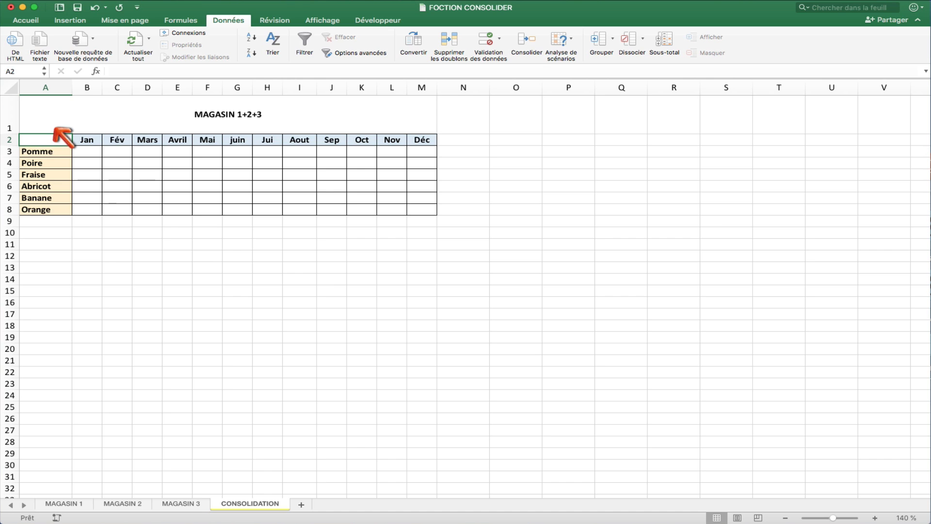
left_click(526, 41)
left_click_drag(463, 23, 549, 189)
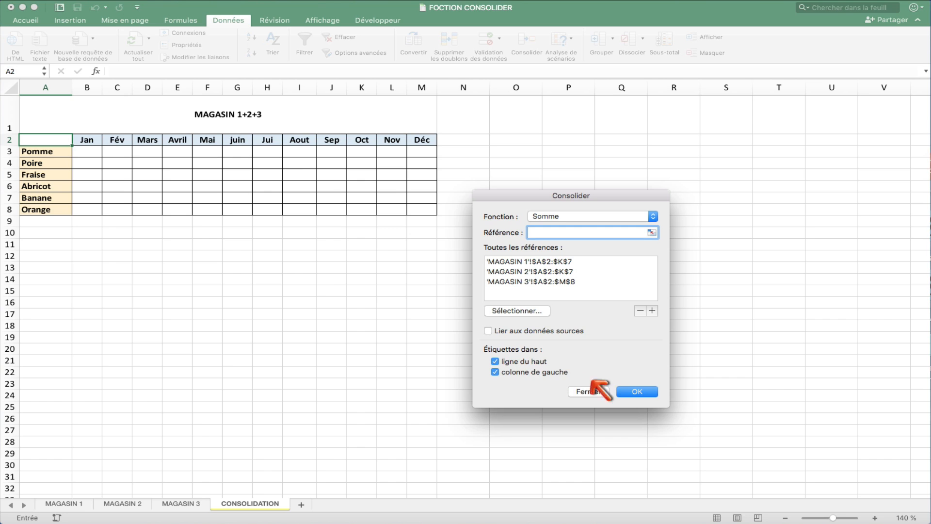
left_click(631, 391)
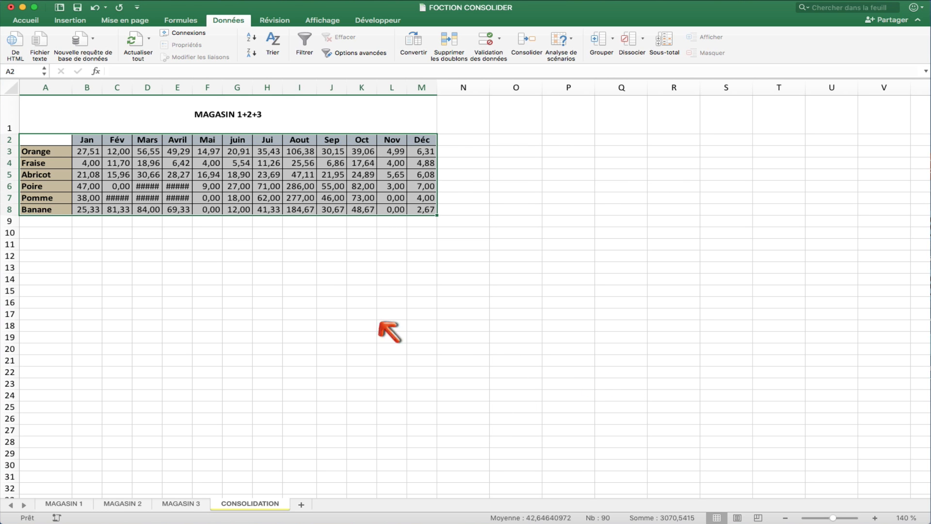
left_click_drag(132, 87, 204, 87)
left_click(220, 229)
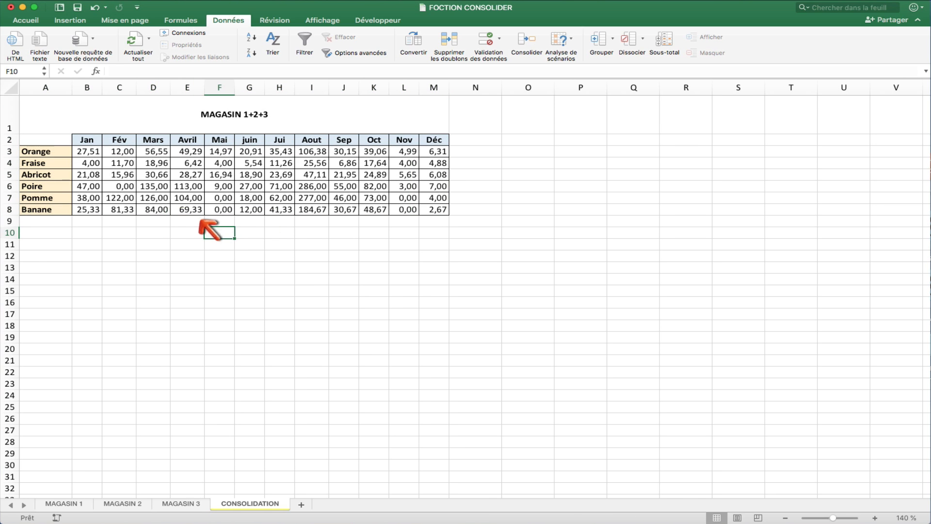
- Review the Pomme and Abricot totals in the MAGASIN 1+2+3 table and revisit the three source sheets
left_click(78, 195)
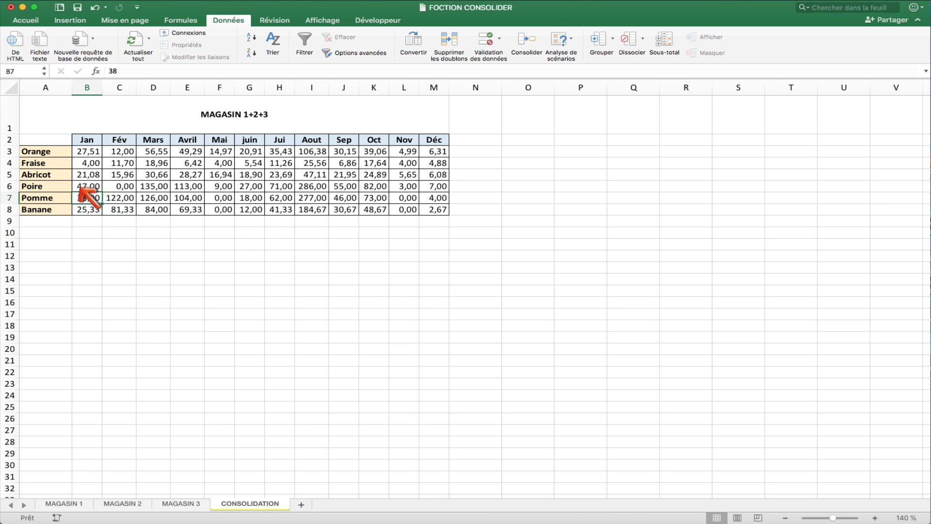
left_click(192, 174)
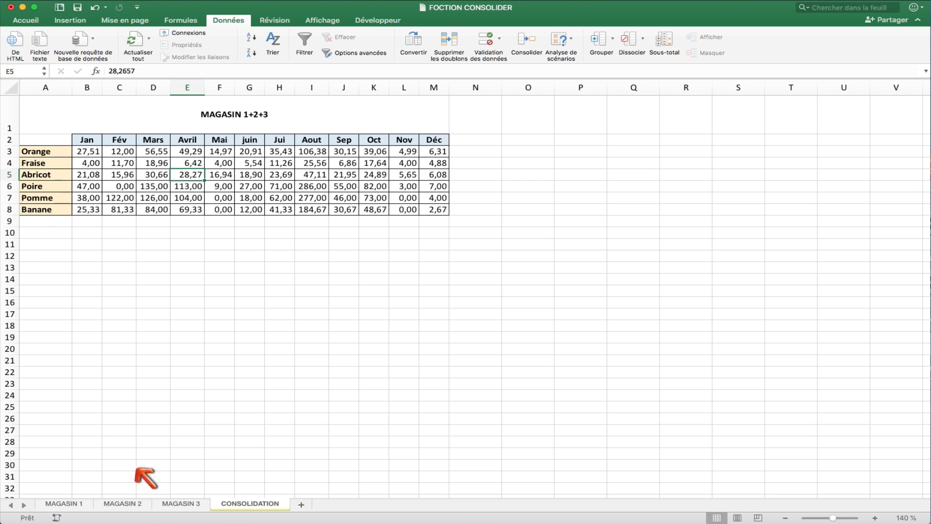
left_click(170, 502)
left_click(119, 503)
left_click(64, 503)
left_click(219, 499)
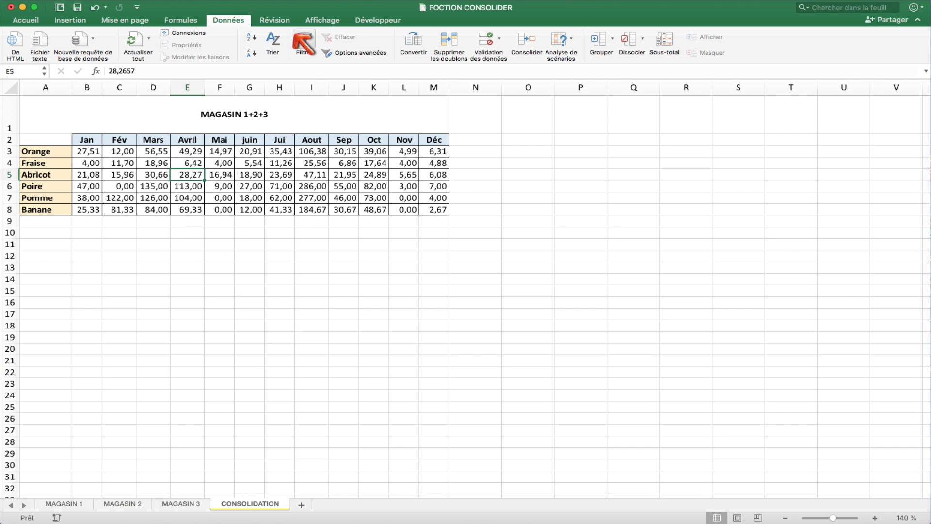
- Draw a form button below the table, over about F12 to H13, and accept its default macro assignment
left_click(362, 20)
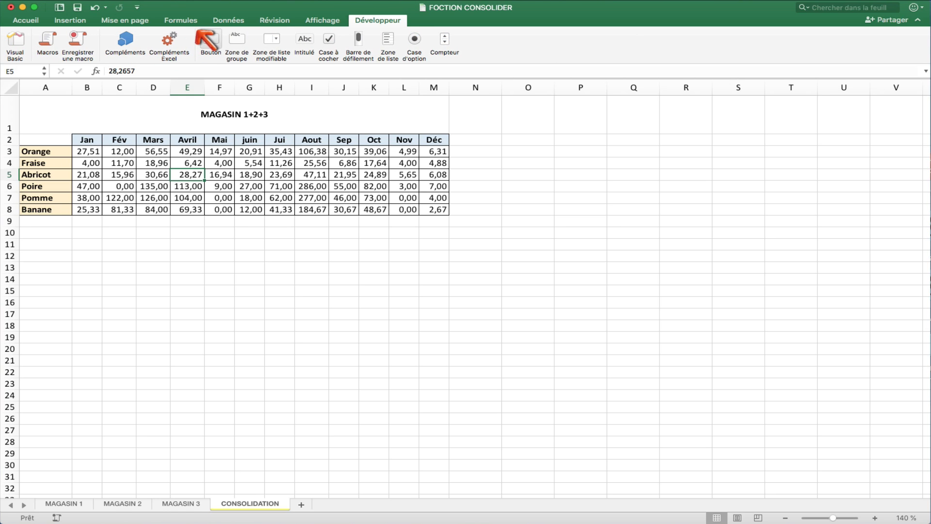
left_click(209, 39)
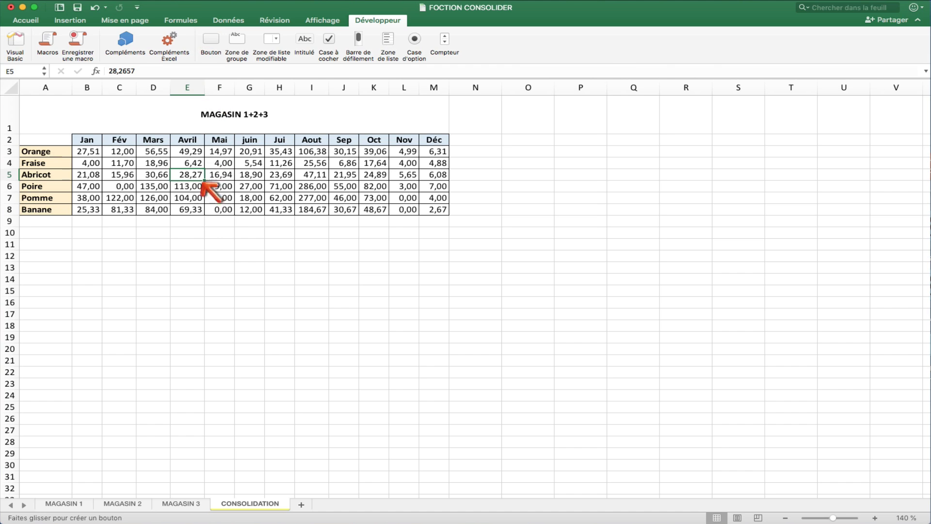
left_click_drag(204, 263, 234, 273)
left_click(536, 222)
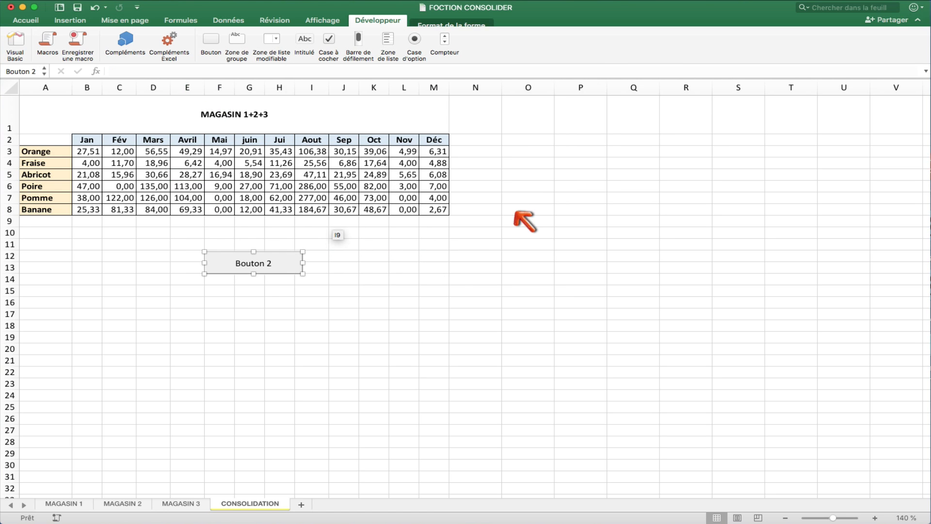
- Deselect the new button, test it, and dismiss the resulting alert
left_click(250, 290)
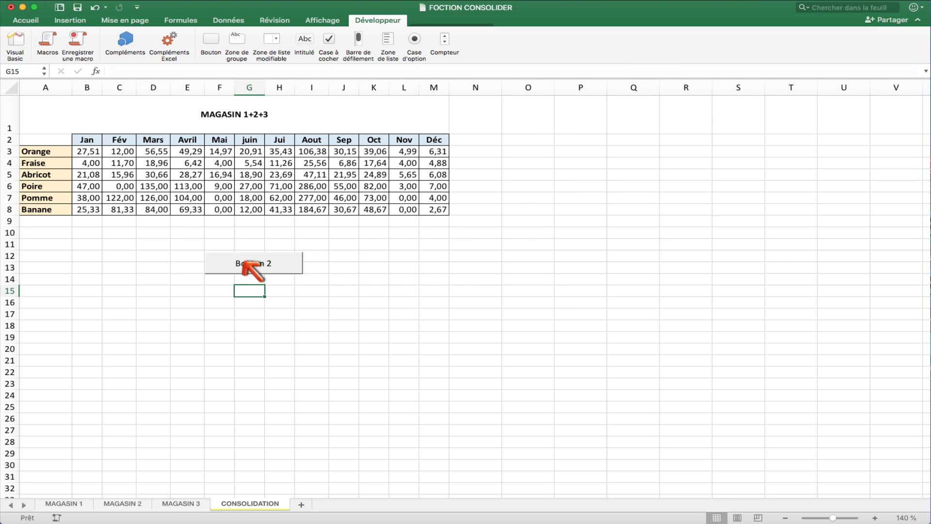
left_click(243, 255)
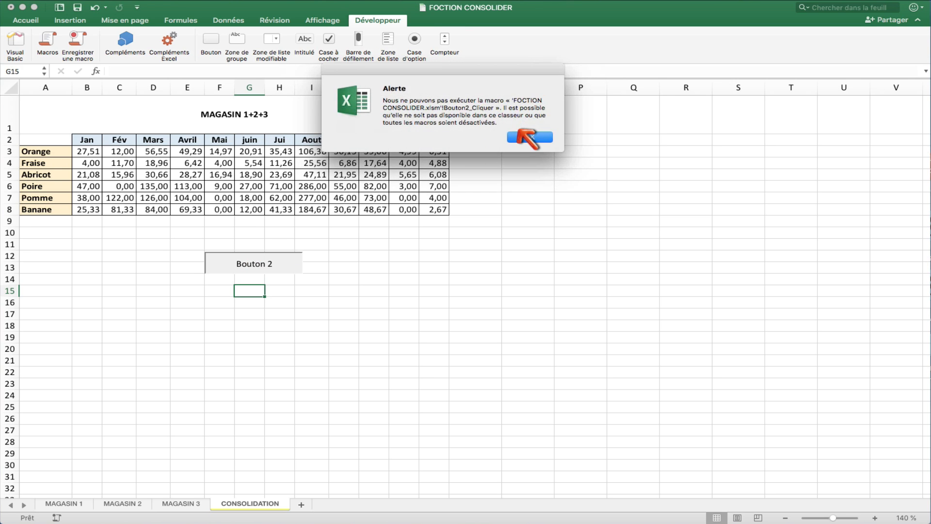
left_click(529, 137)
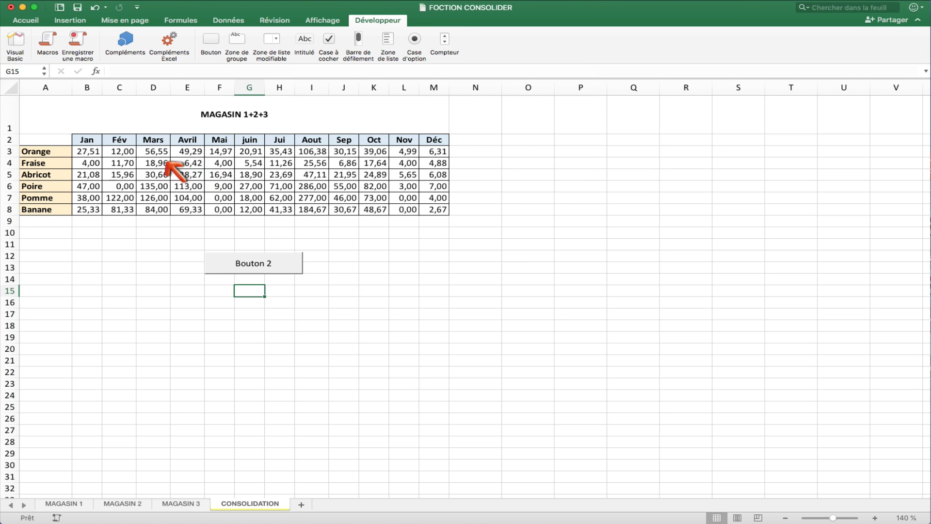